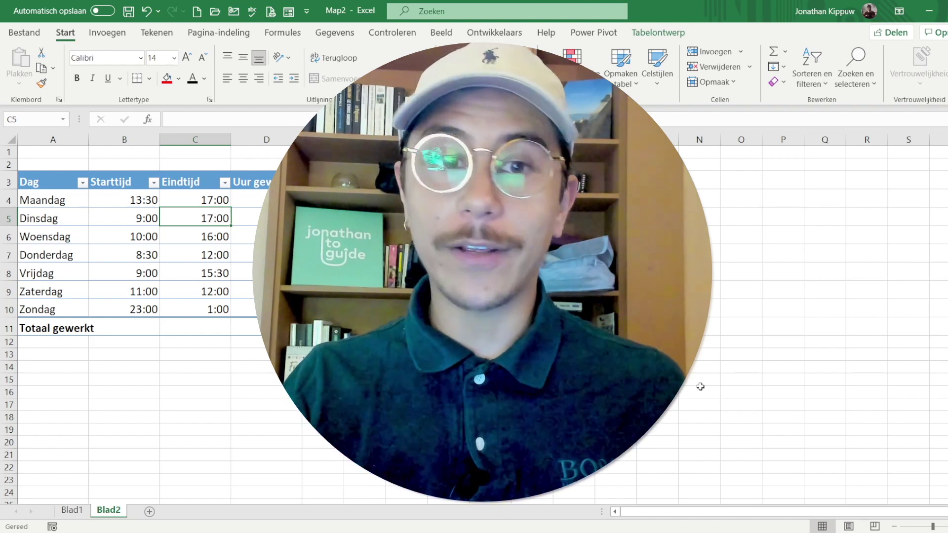
Inspect Maandag's 13:30–17:00 times and the ALS formula behind its hours worked.
{"action": "left_click_drag", "start_coordinate": [45, 200], "coordinate": [280, 329]}
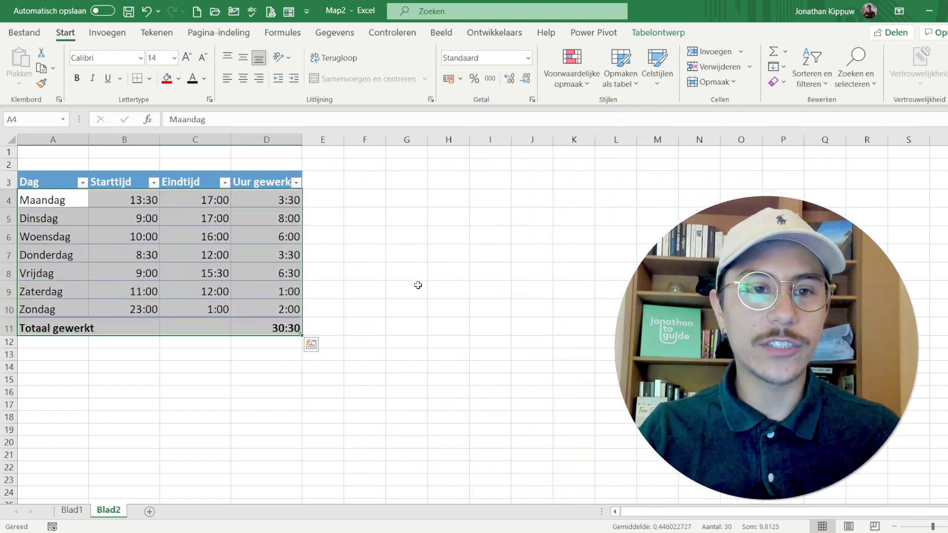
{"action": "left_click", "coordinate": [144, 202]}
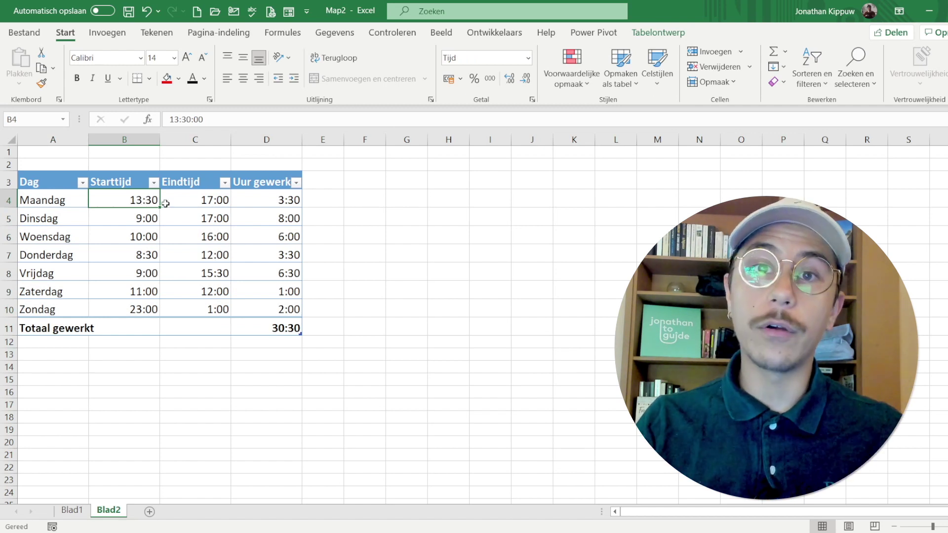
{"action": "left_click", "coordinate": [196, 206]}
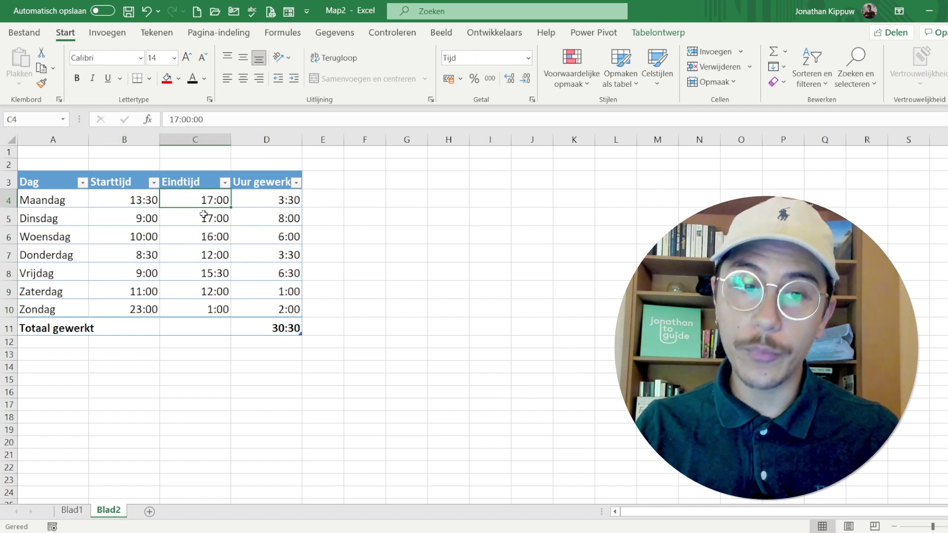
{"action": "left_click", "coordinate": [124, 201]}
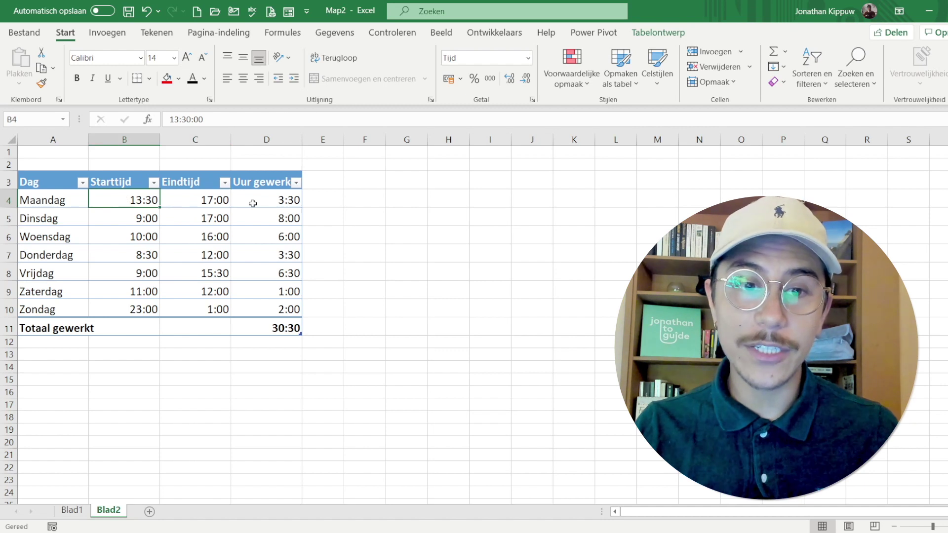
{"action": "left_click", "coordinate": [254, 205]}
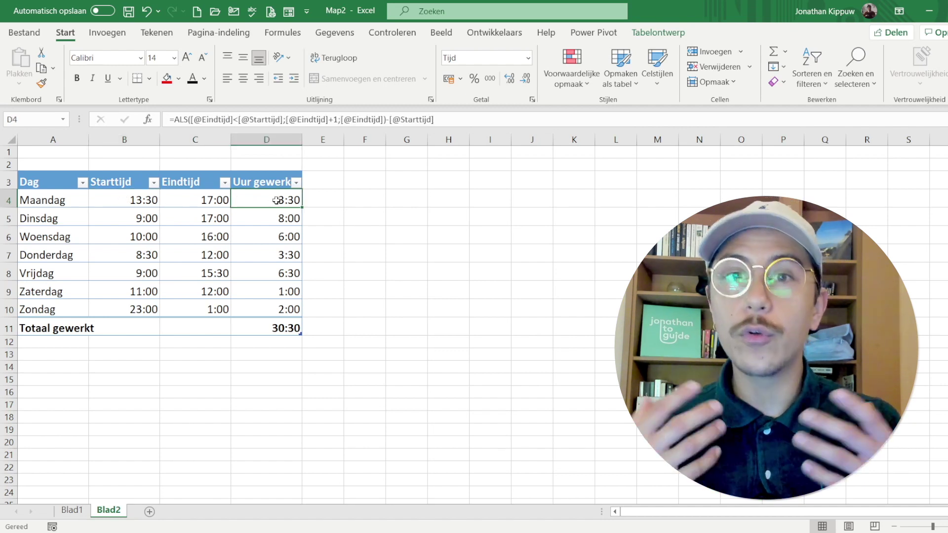
Inspect Zondag's overnight 23:00–1:00 shift and the SUBTOTAAL formula giving the 30:30 total.
{"action": "left_click", "coordinate": [141, 310]}
{"action": "left_click", "coordinate": [205, 308]}
{"action": "left_click", "coordinate": [124, 305]}
{"action": "left_click", "coordinate": [212, 309]}
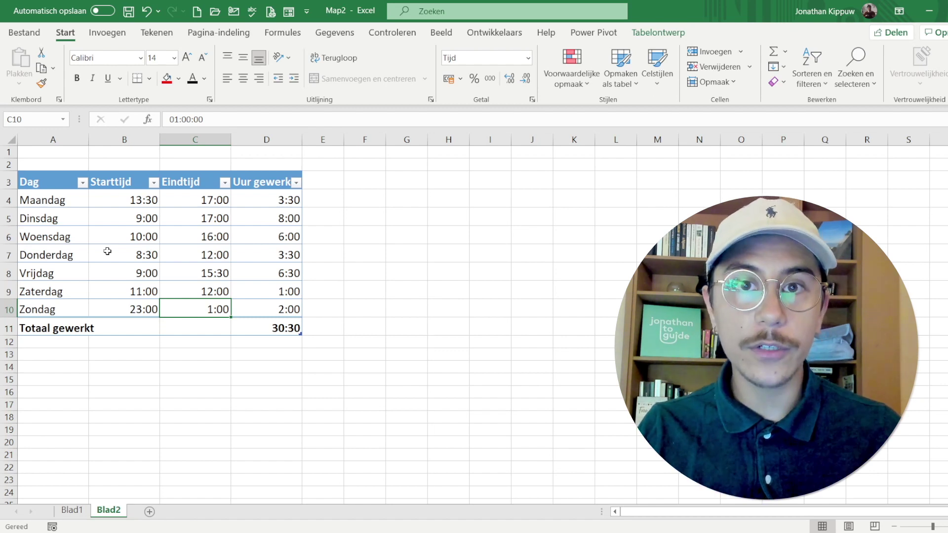
{"action": "left_click", "coordinate": [293, 327]}
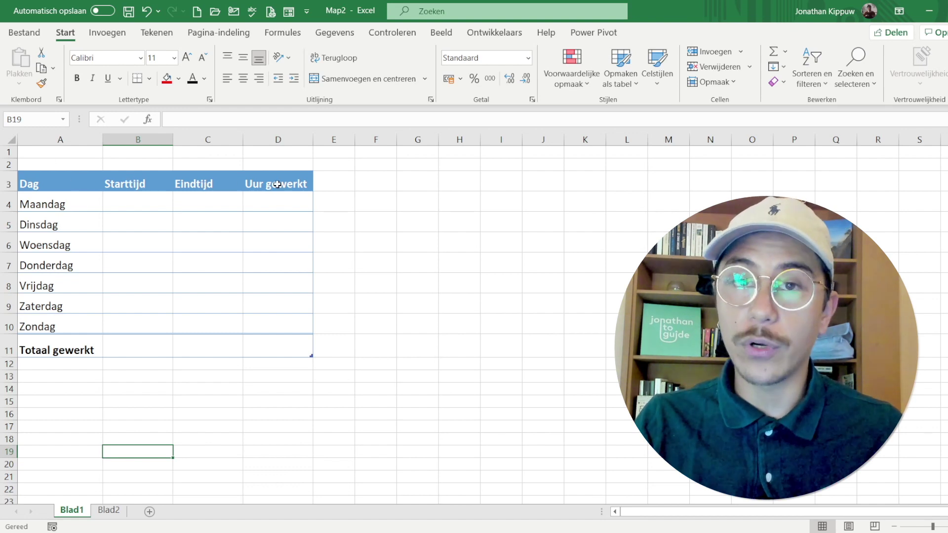
{"action": "right_click", "coordinate": [284, 139]}
{"action": "left_click", "coordinate": [320, 251]}
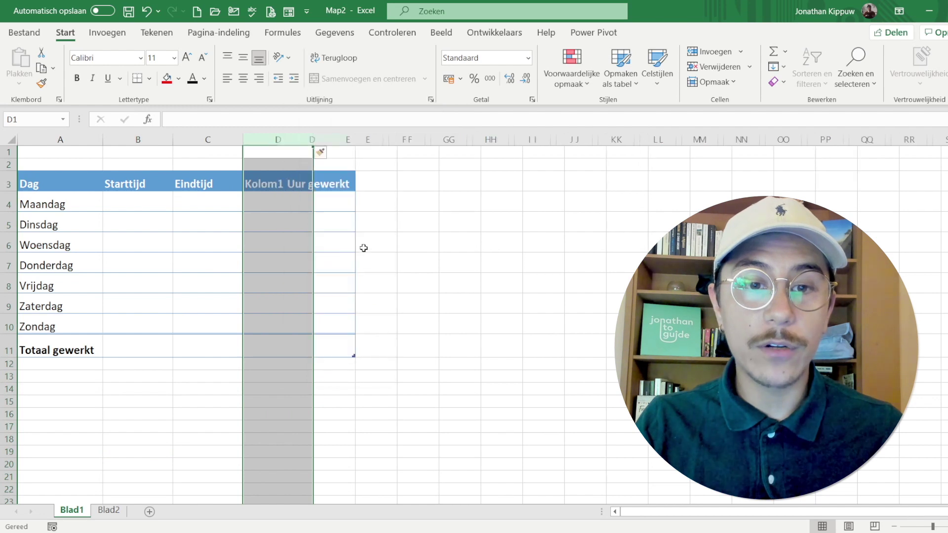
{"action": "left_click", "coordinate": [293, 185]}
{"action": "type", "text": "Pu"}
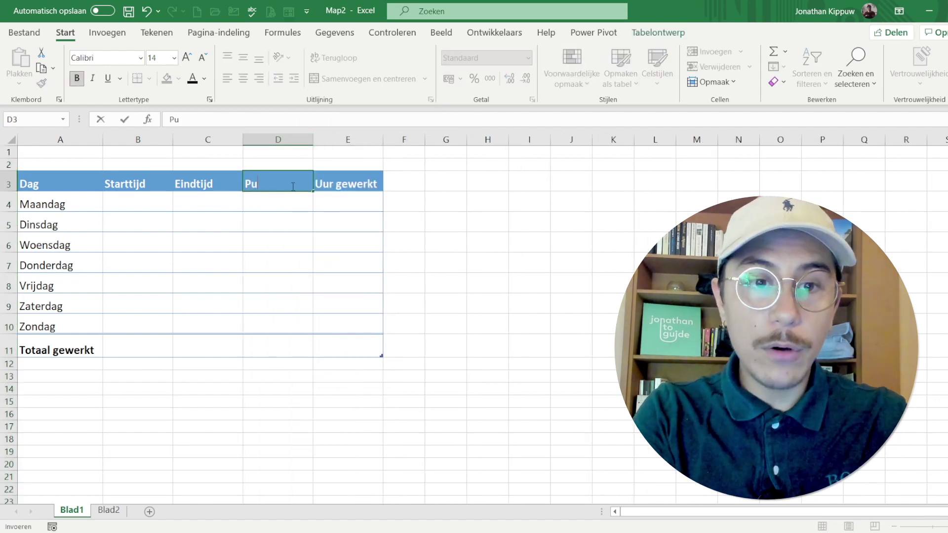
{"action": "key", "text": "ctrl+z"}
{"action": "key", "text": "ctrl+y"}
{"action": "key", "text": "ctrl+z"}
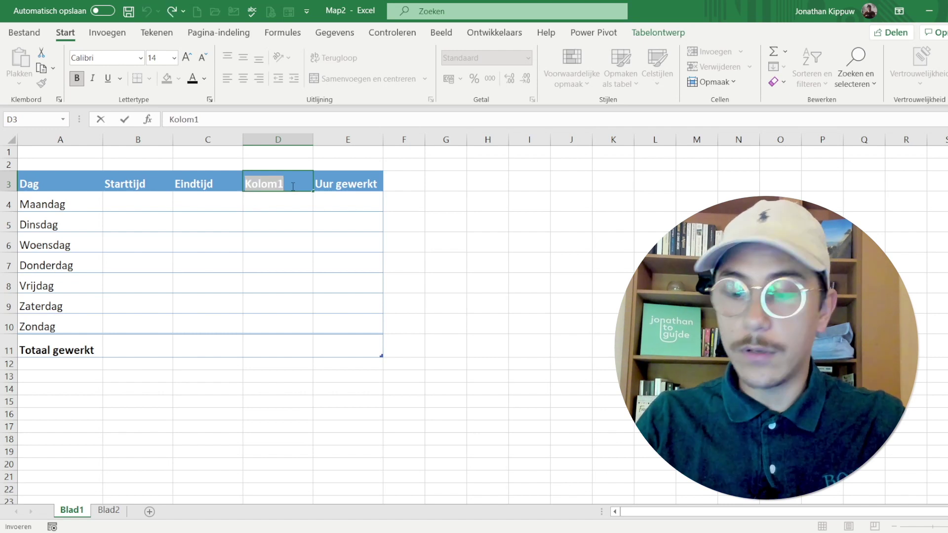
{"action": "key", "text": "Escape"}
{"action": "key", "text": "ctrl+space"}
{"action": "key", "text": "ctrl+minus"}
{"action": "left_click", "coordinate": [500, 276]}
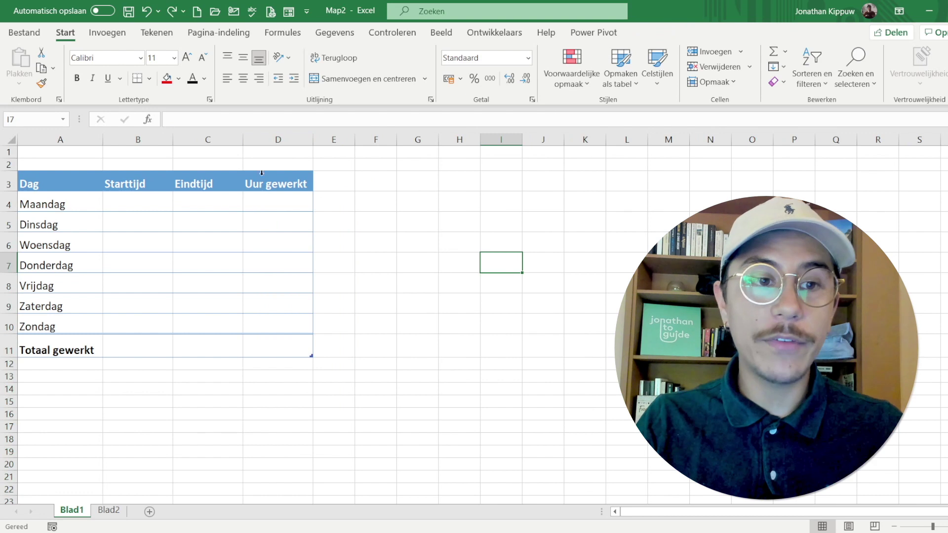
{"action": "left_click_drag", "start_coordinate": [53, 198], "coordinate": [54, 327]}
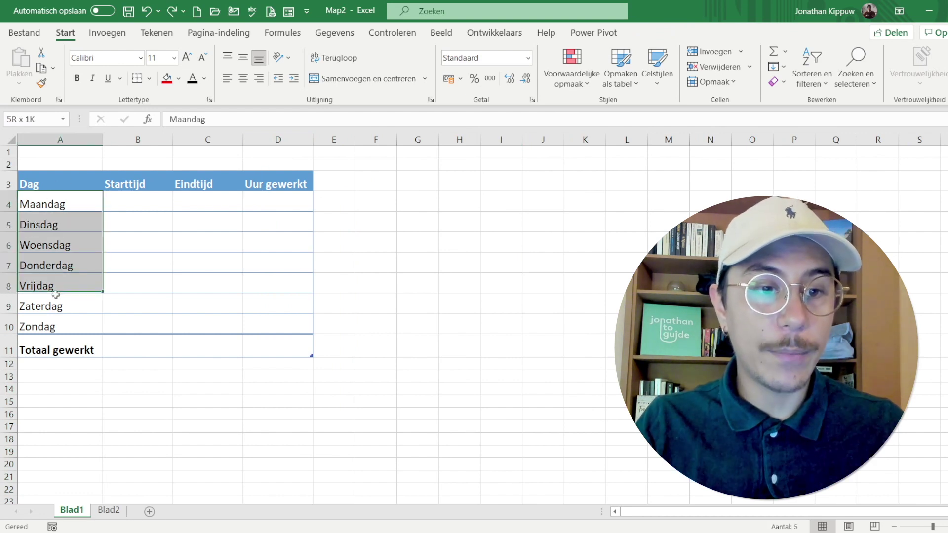
{"action": "left_click", "coordinate": [57, 352]}
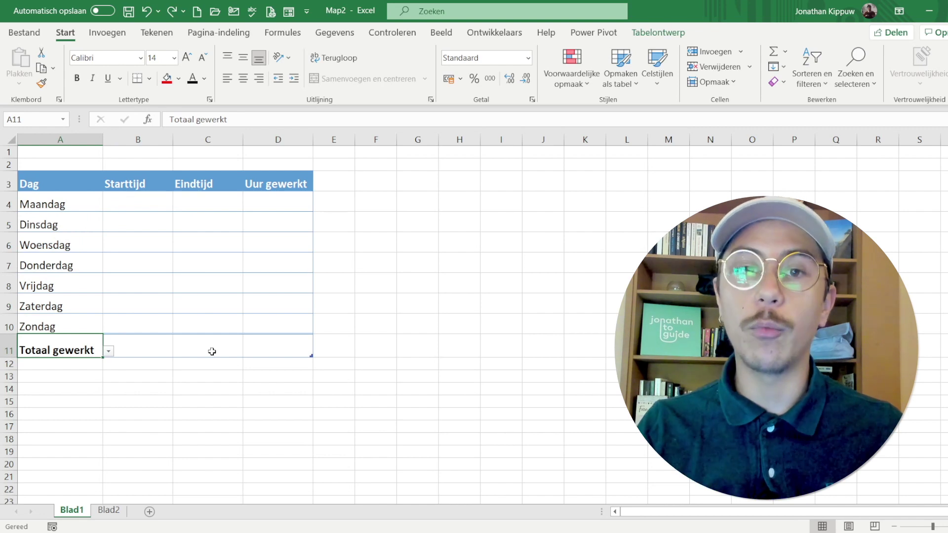
Apply the Standaard number format to the time cells B4:D11.
{"action": "left_click", "coordinate": [153, 207]}
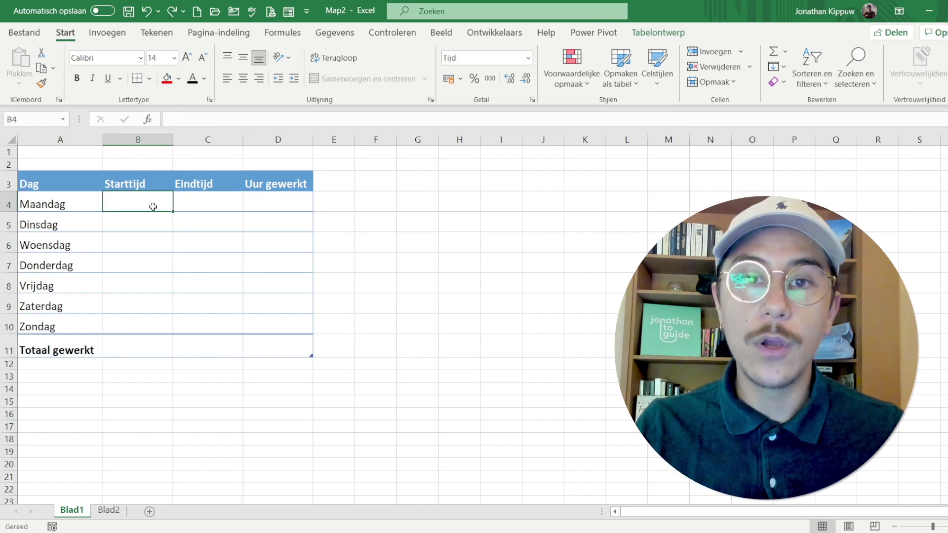
{"action": "left_click_drag", "start_coordinate": [124, 201], "coordinate": [272, 347]}
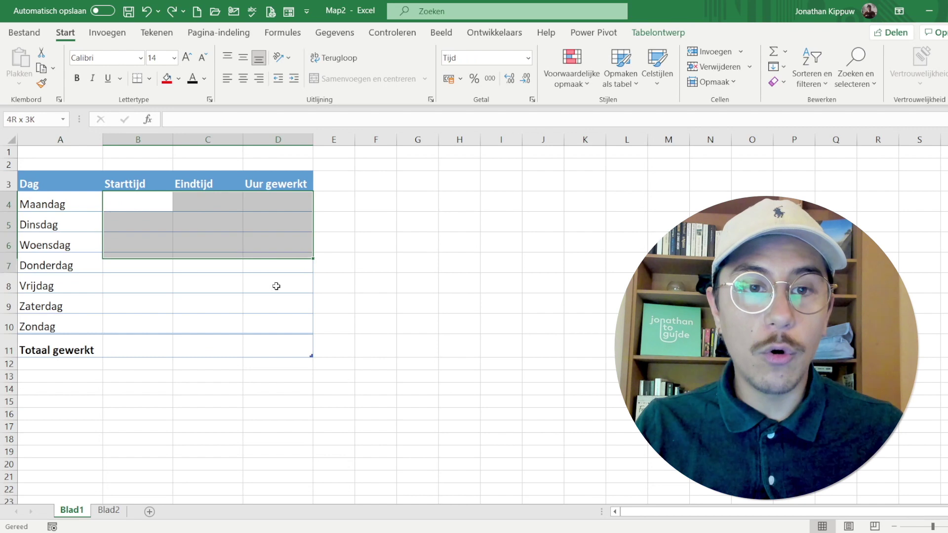
{"action": "left_click", "coordinate": [528, 58]}
{"action": "left_click", "coordinate": [499, 77]}
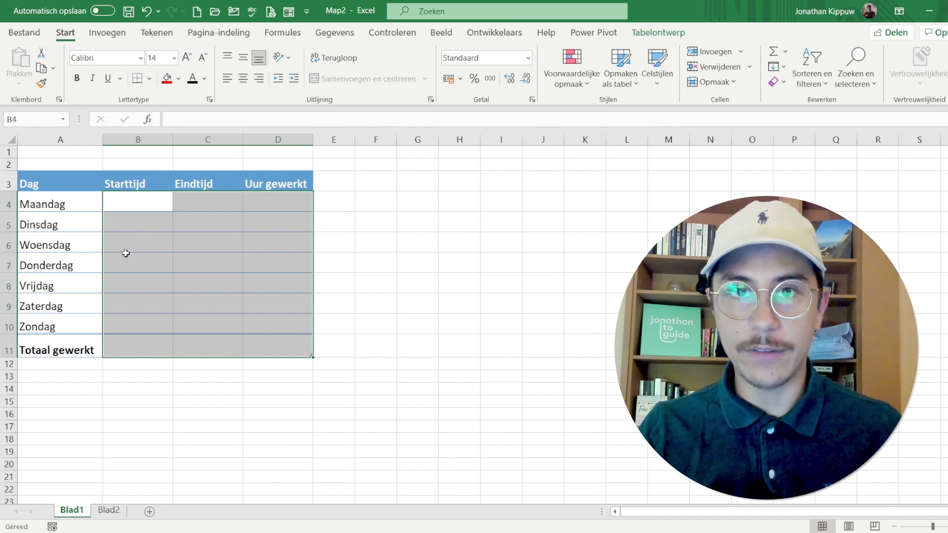
{"action": "left_click_drag", "start_coordinate": [278, 223], "coordinate": [322, 243]}
Enter Maandag's start time 15:00 and end time 16:00.
{"action": "left_click", "coordinate": [137, 202]}
{"action": "type", "text": "15"}
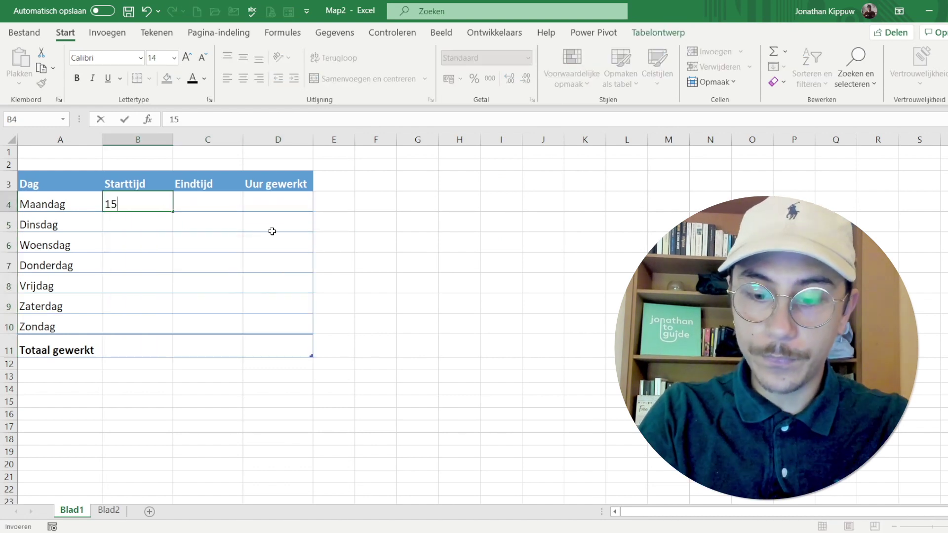
{"action": "type", "text": ":00"}
{"action": "key", "text": "Tab"}
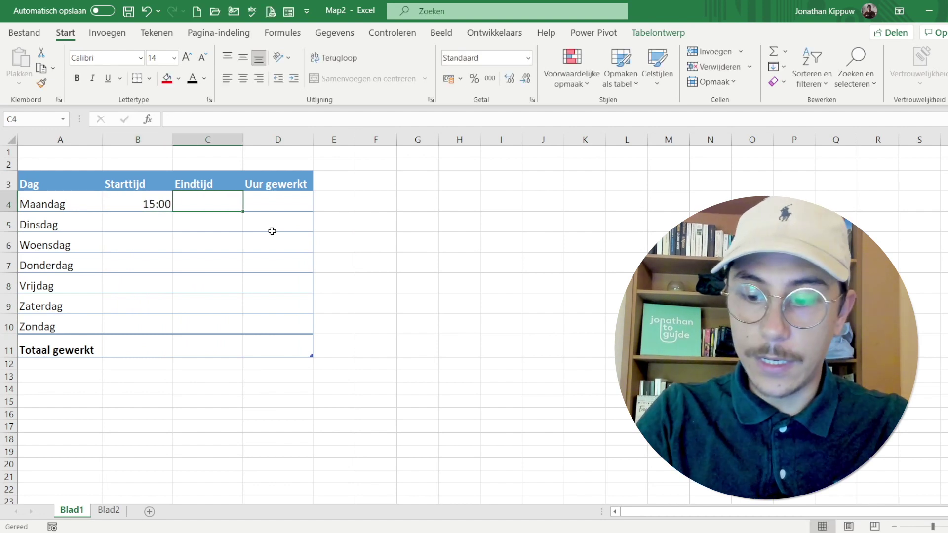
{"action": "type", "text": "16:00"}
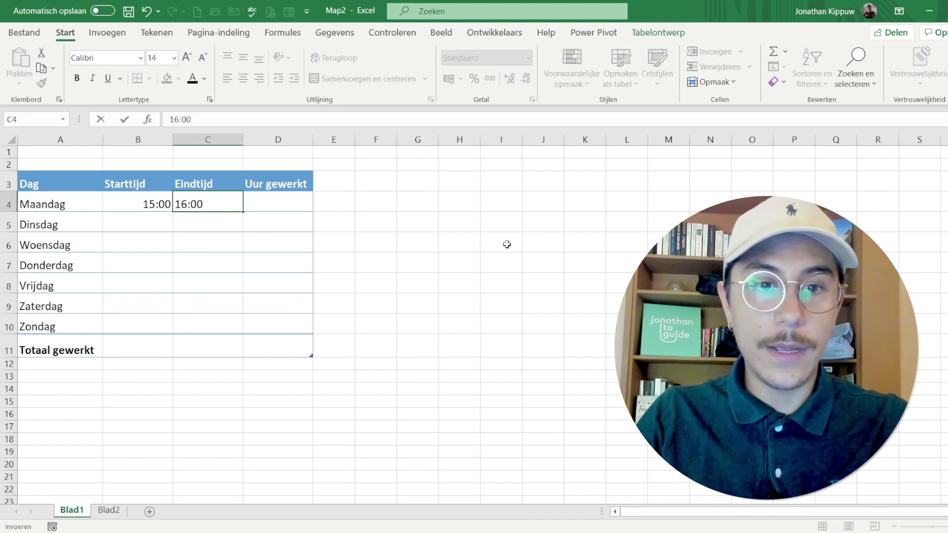
{"action": "left_click", "coordinate": [505, 243]}
{"action": "left_click", "coordinate": [275, 200]}
{"action": "type", "text": "="}
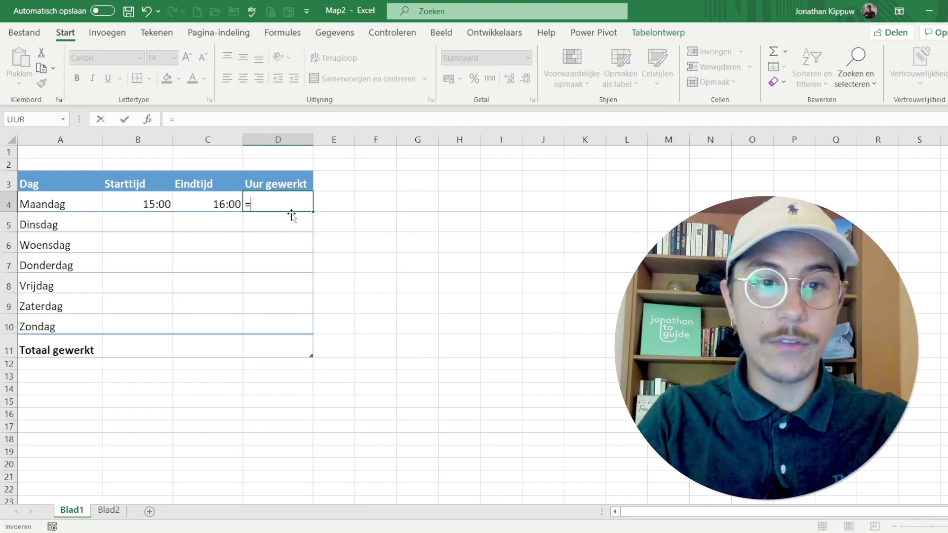
{"action": "left_click", "coordinate": [229, 205]}
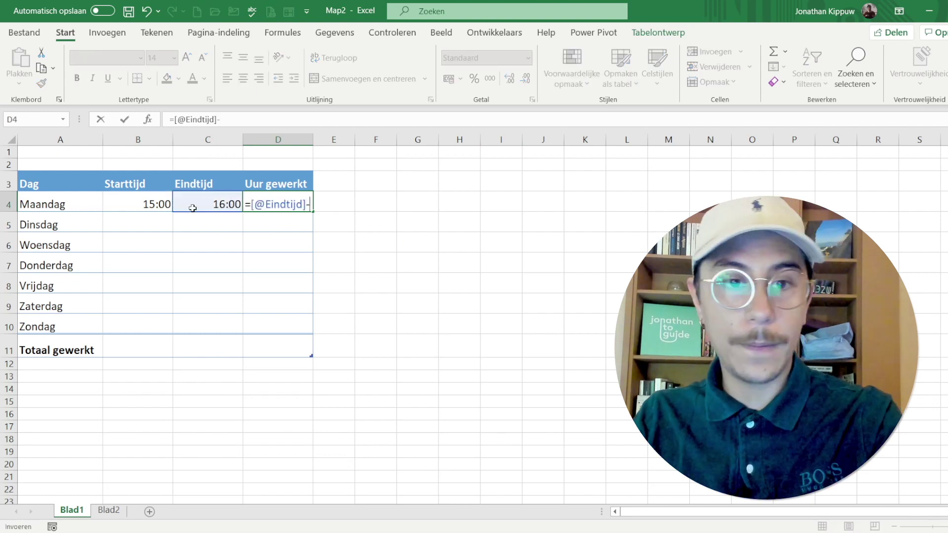
{"action": "type", "text": "-"}
{"action": "left_click", "coordinate": [159, 206]}
{"action": "key", "text": "Return"}
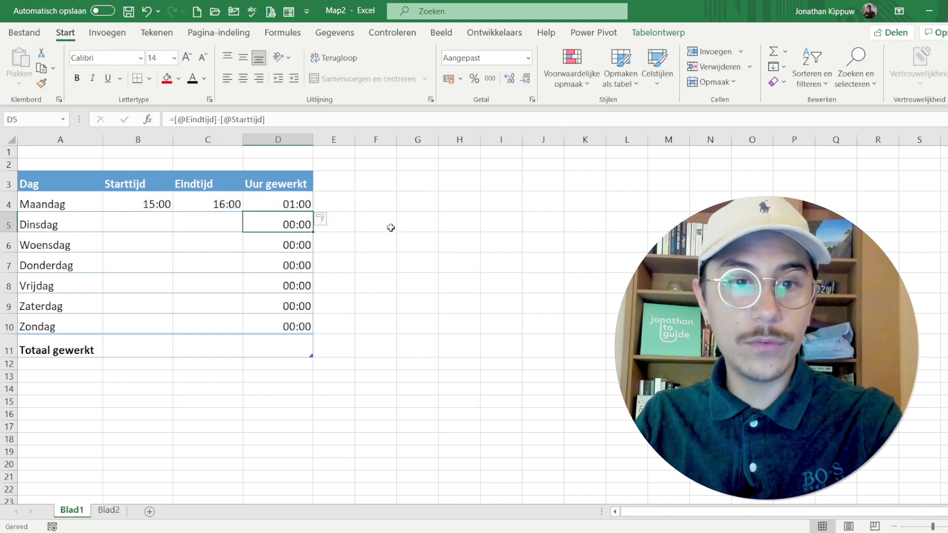
{"action": "left_click", "coordinate": [298, 210]}
{"action": "key", "text": "Down"}
{"action": "key", "text": "Down"}
{"action": "key", "text": "Down"}
{"action": "key", "text": "Down"}
{"action": "key", "text": "Down"}
{"action": "key", "text": "Down"}
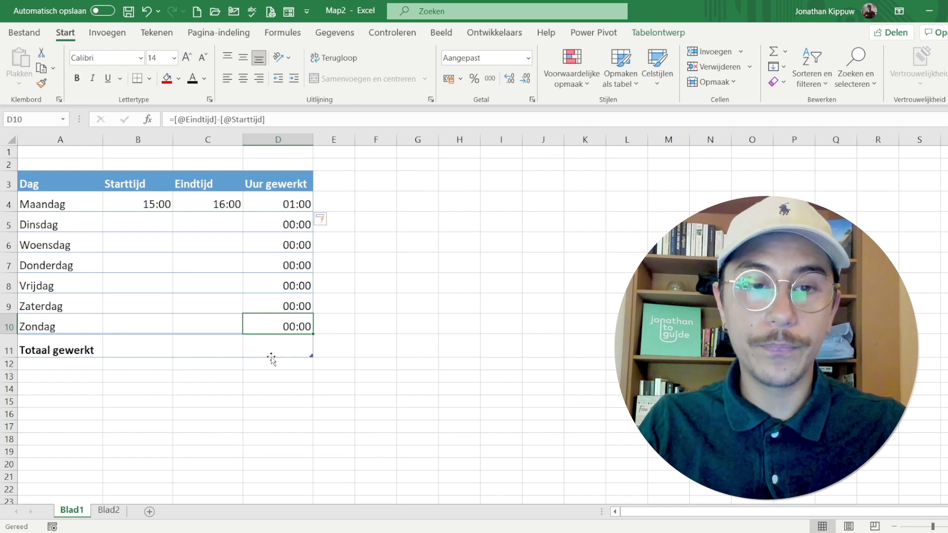
{"action": "left_click", "coordinate": [133, 221]}
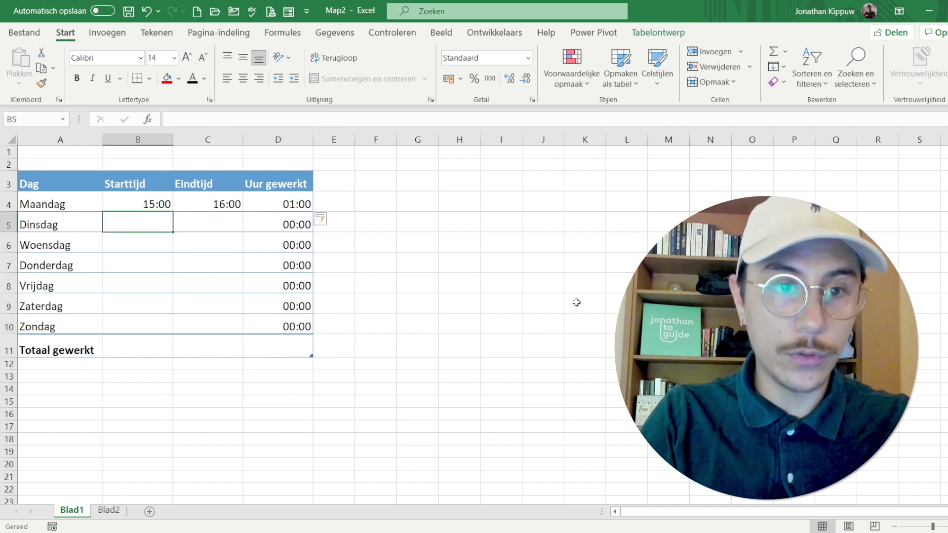
Enter Dinsdag's shift as 08:00 to 12:00.
{"action": "type", "text": "08:00"}
{"action": "key", "text": "Tab"}
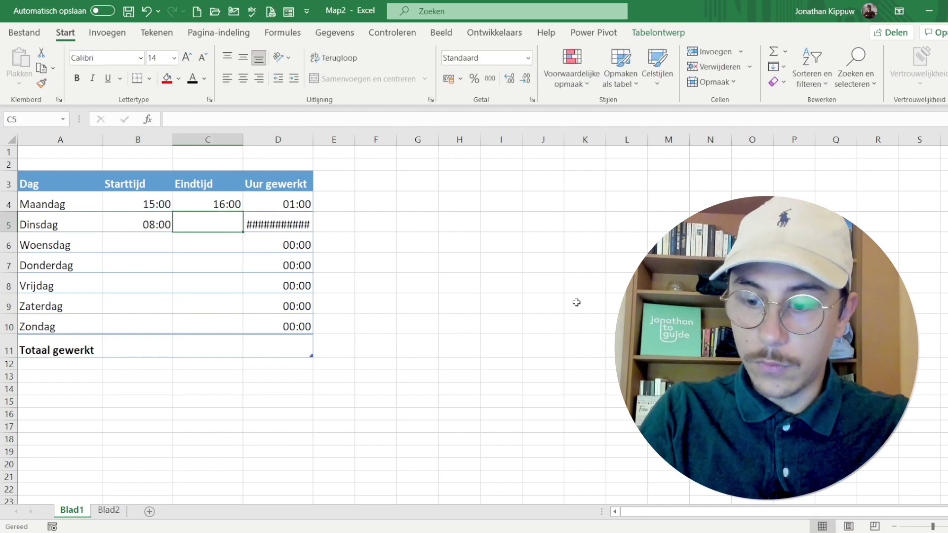
{"action": "type", "text": "12:00"}
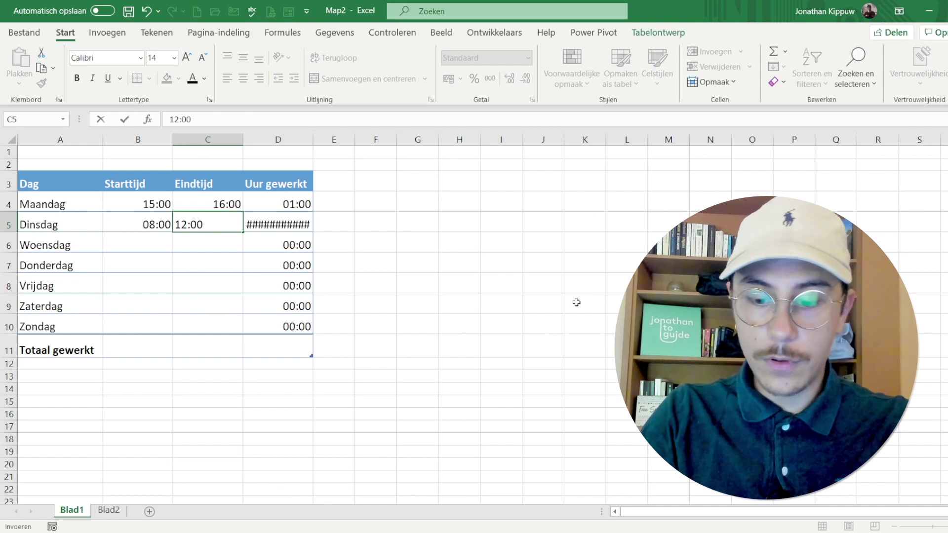
{"action": "key", "text": "Down"}
Fill Dinsdag's start and end times down through Zondag as hourly series.
{"action": "left_click", "coordinate": [157, 242]}
{"action": "left_click", "coordinate": [154, 226]}
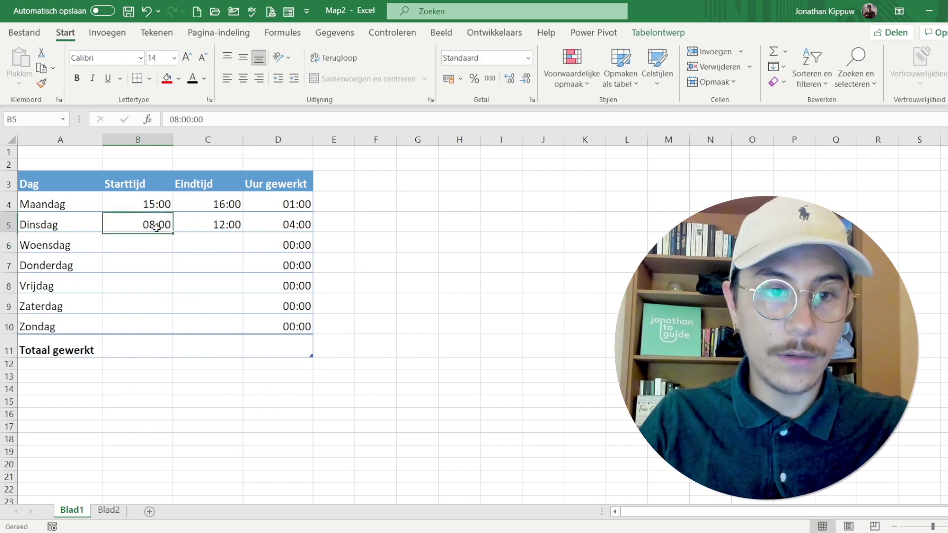
{"action": "left_click_drag", "start_coordinate": [173, 231], "coordinate": [163, 328]}
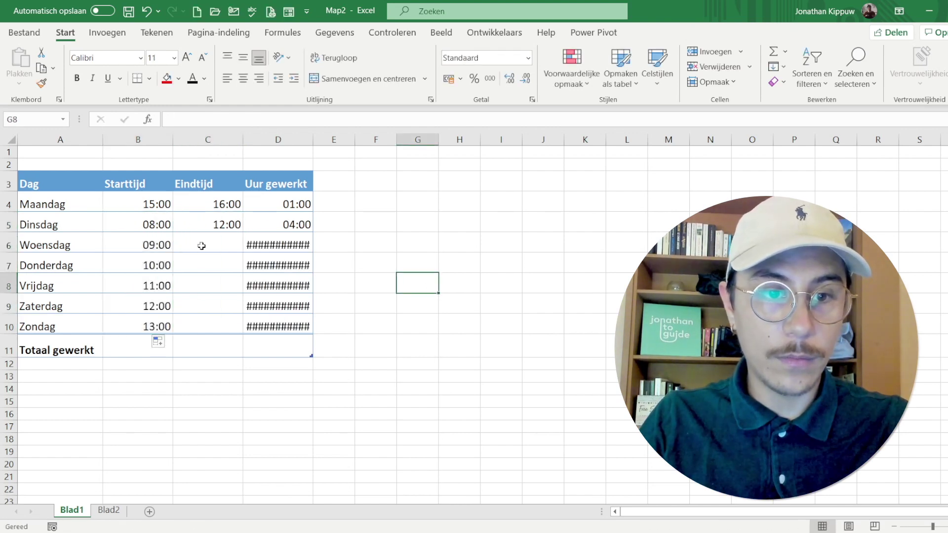
{"action": "left_click", "coordinate": [232, 228]}
{"action": "left_click_drag", "start_coordinate": [245, 231], "coordinate": [232, 329]}
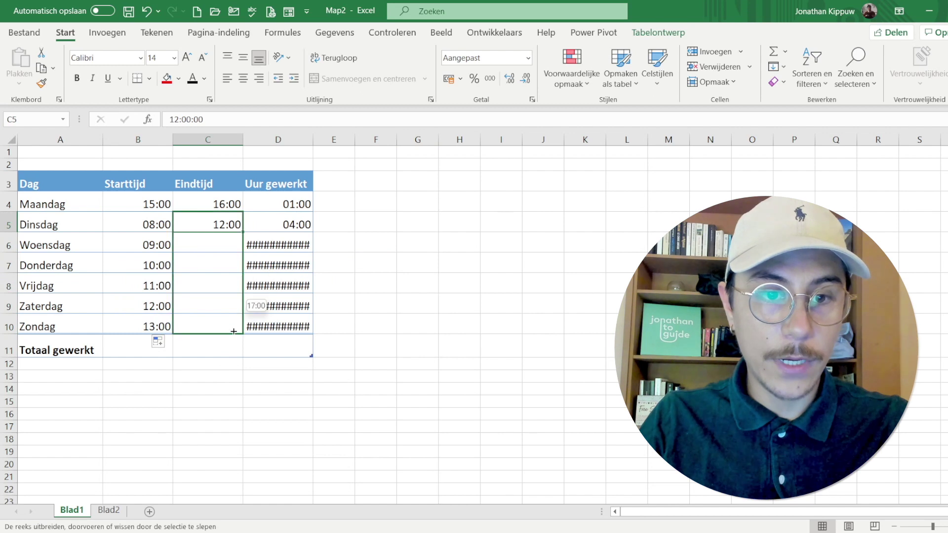
{"action": "left_click", "coordinate": [461, 281]}
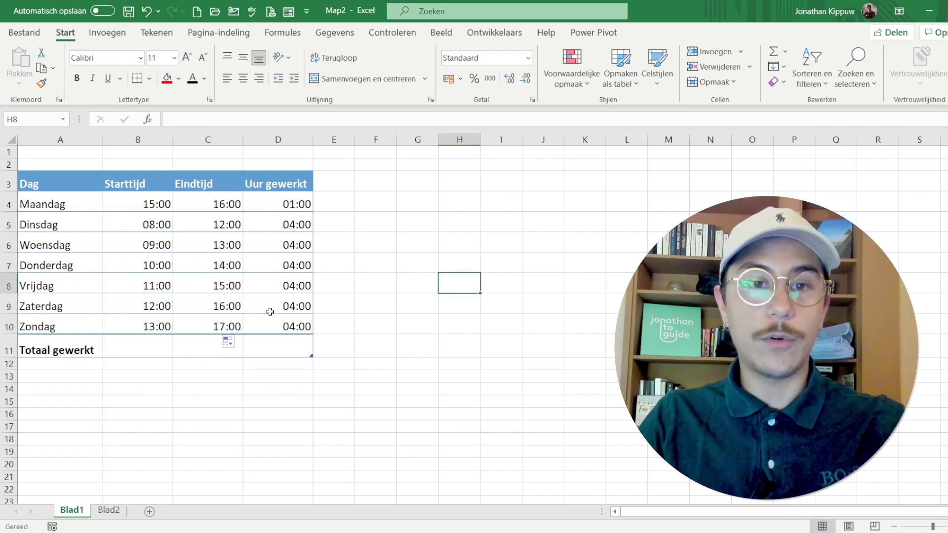
Change Zondag's shift to 23:00–01:00, leaving ####### in its Uur gewerkt cell.
{"action": "left_click", "coordinate": [138, 332]}
{"action": "type", "text": "23:00"}
{"action": "key", "text": "Tab"}
{"action": "type", "text": "01"}
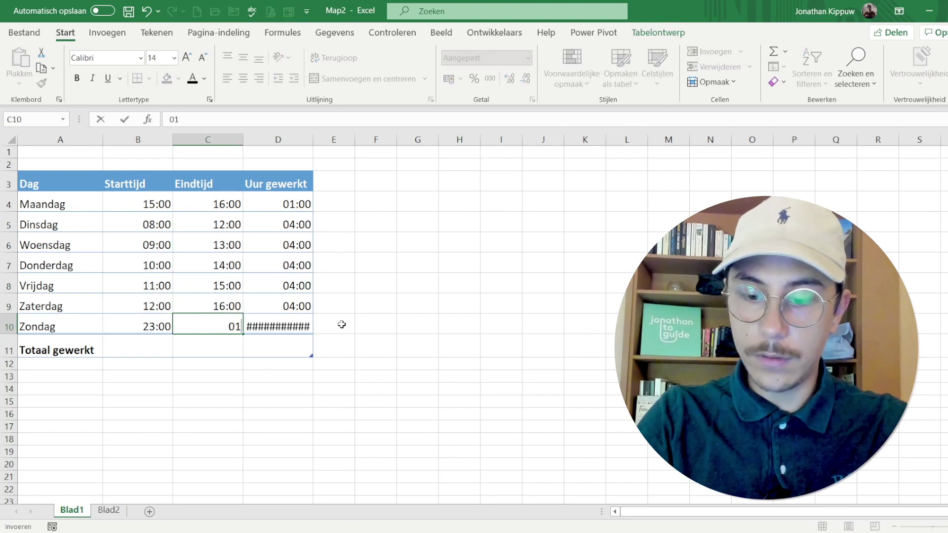
{"action": "type", "text": ":00"}
{"action": "left_click", "coordinate": [514, 324]}
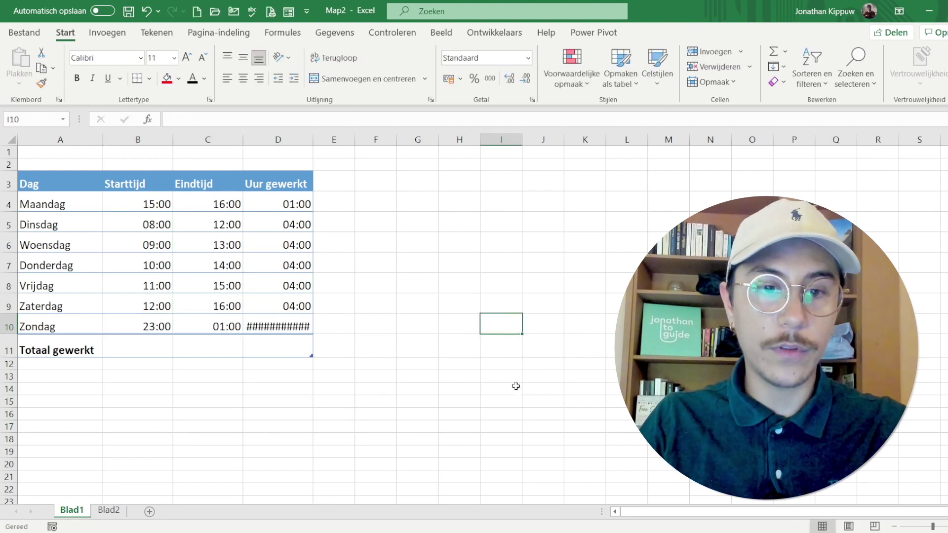
{"action": "left_click", "coordinate": [278, 324]}
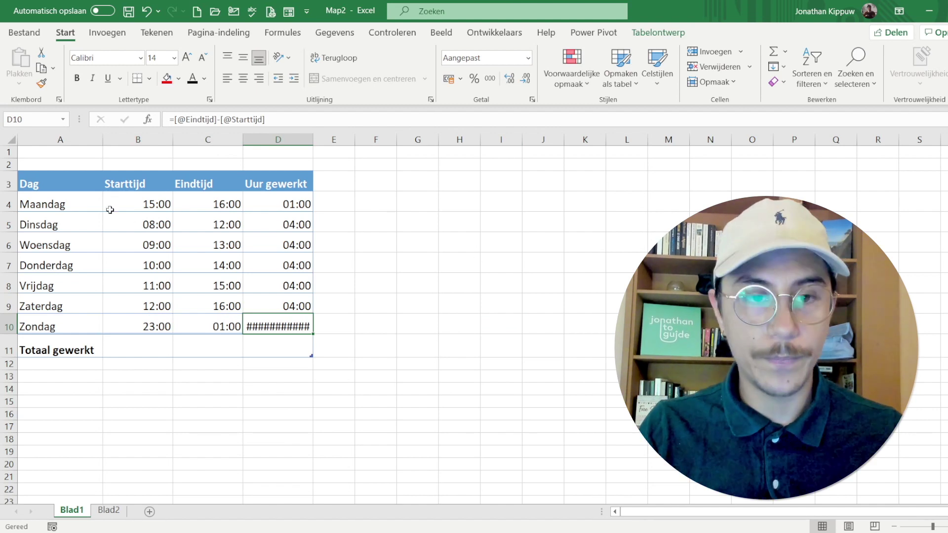
Delete all times and hours in B4:D10 and apply the Tijd number format.
{"action": "left_click_drag", "start_coordinate": [110, 209], "coordinate": [278, 325]}
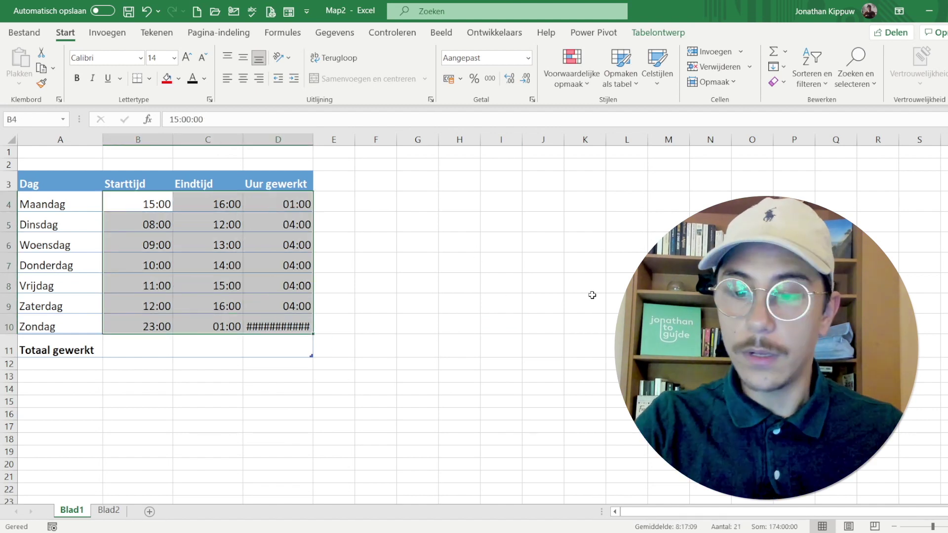
{"action": "key", "text": "Delete"}
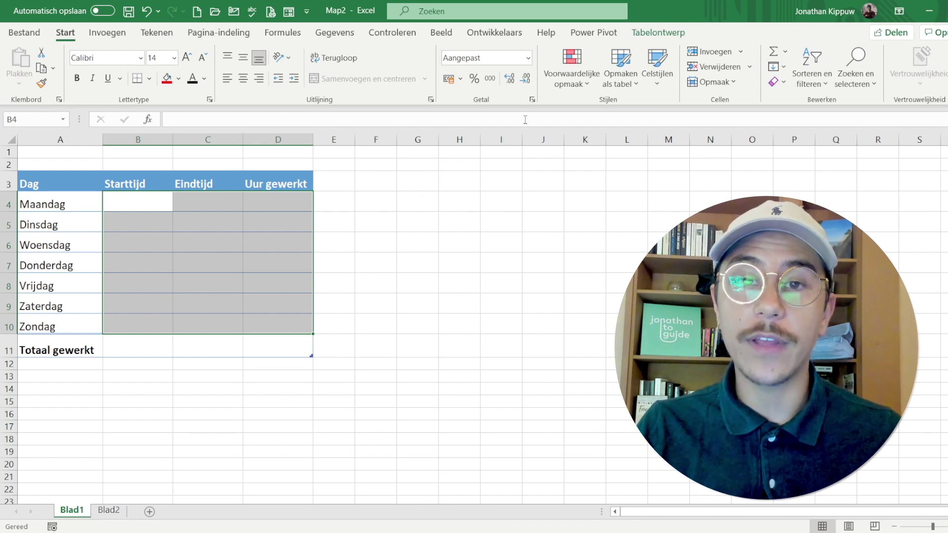
{"action": "left_click", "coordinate": [527, 58]}
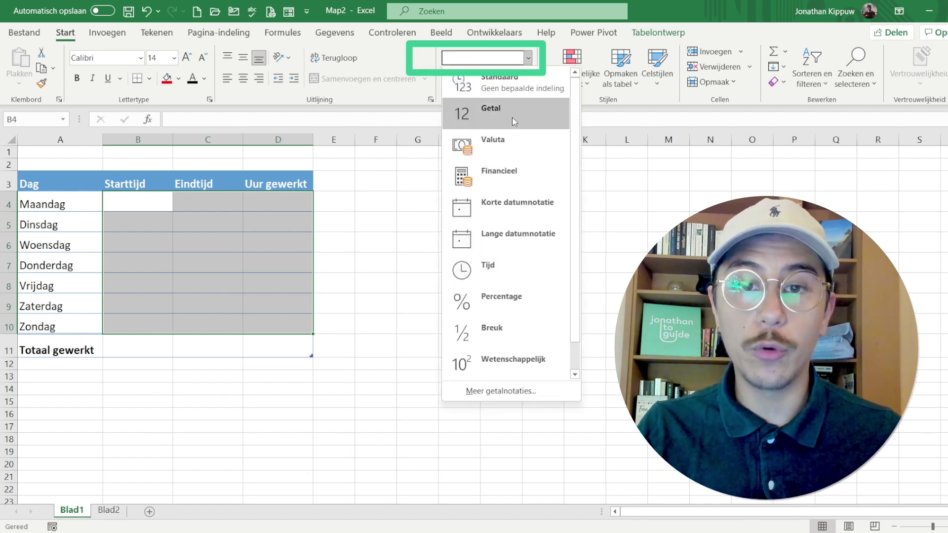
{"action": "left_click", "coordinate": [521, 274]}
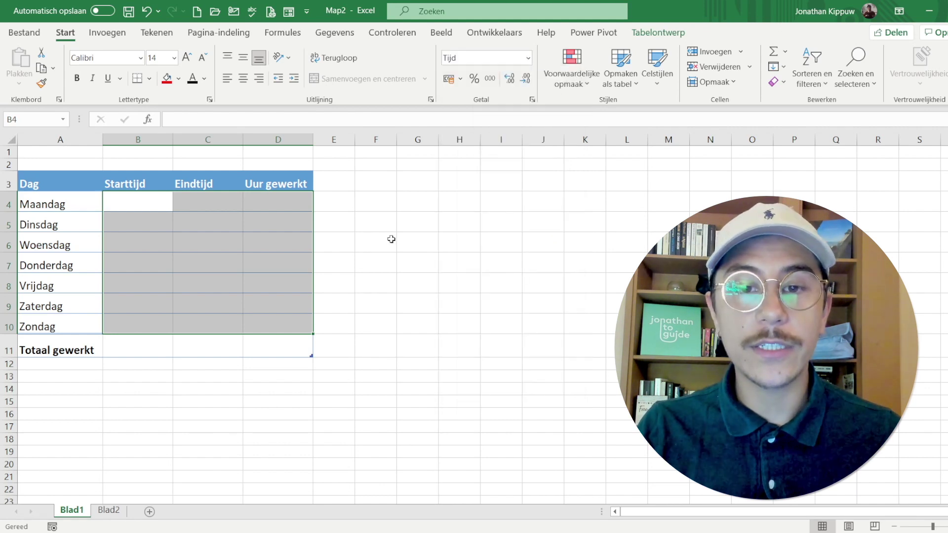
Enter 15:00 as Maandag's start time in B4, re-editing it, then select B4:D10.
{"action": "left_click", "coordinate": [139, 204]}
{"action": "type", "text": "15:"}
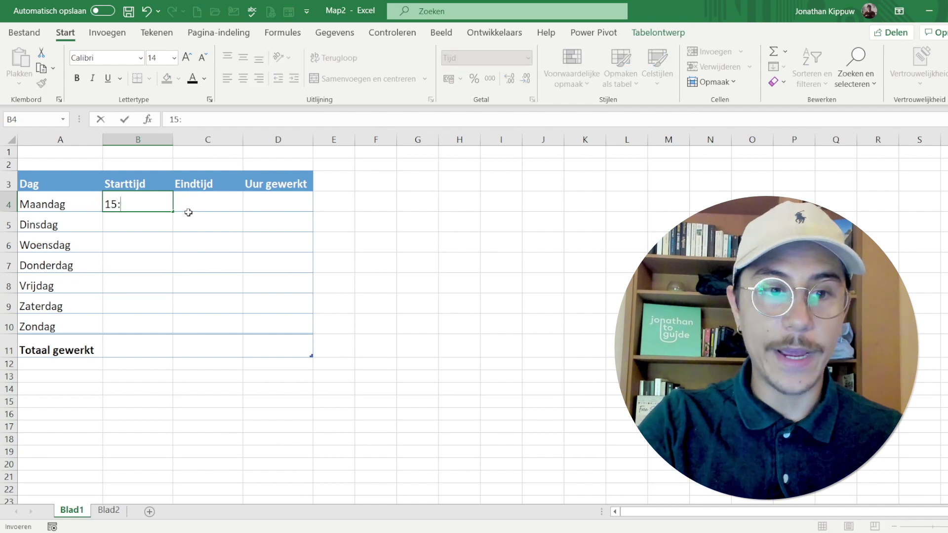
{"action": "type", "text": "00"}
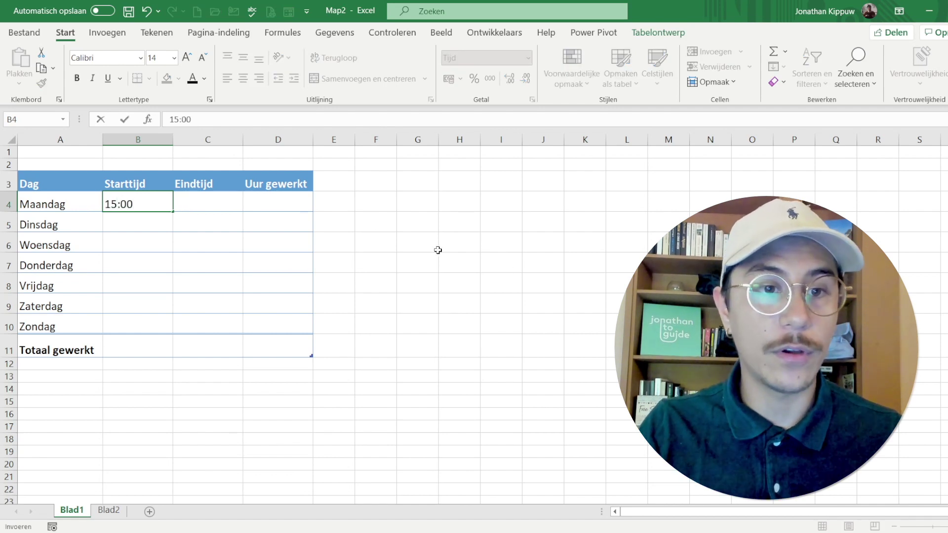
{"action": "left_click", "coordinate": [442, 242]}
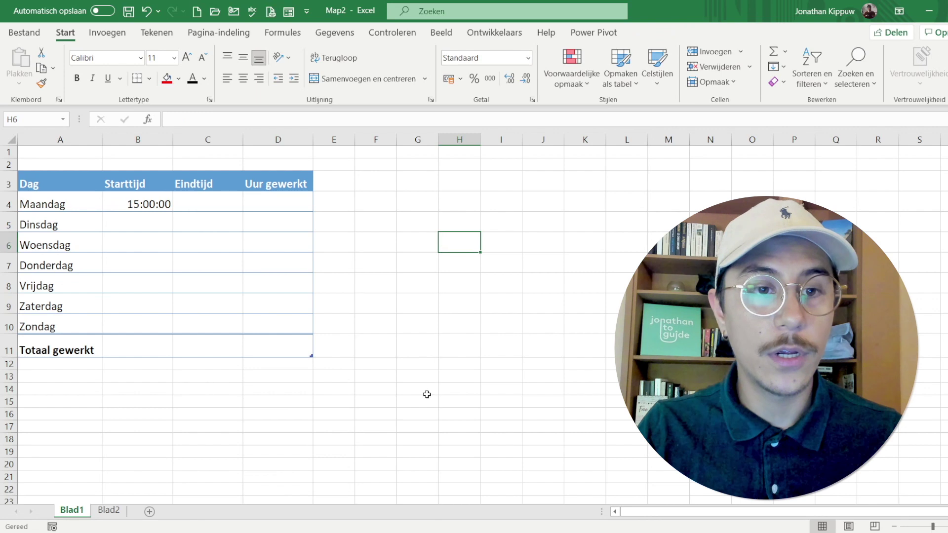
{"action": "left_click", "coordinate": [162, 209]}
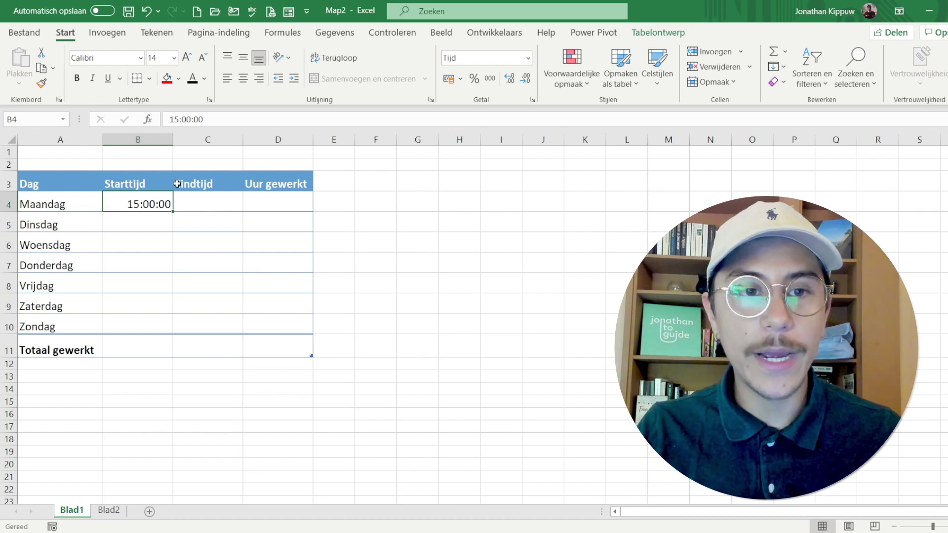
{"action": "left_click", "coordinate": [219, 119]}
{"action": "key", "text": "BackSpace"}
{"action": "key", "text": "BackSpace"}
{"action": "key", "text": "BackSpace"}
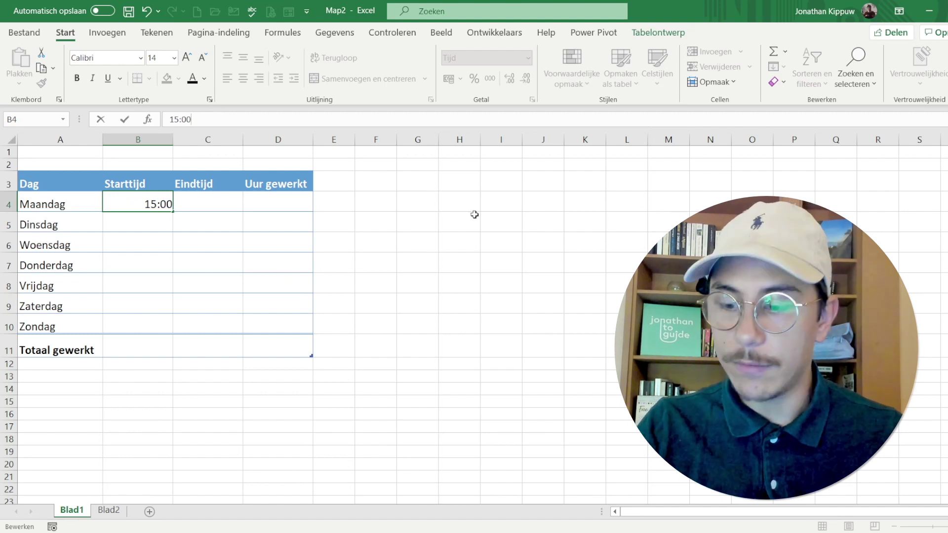
{"action": "key", "text": "Return"}
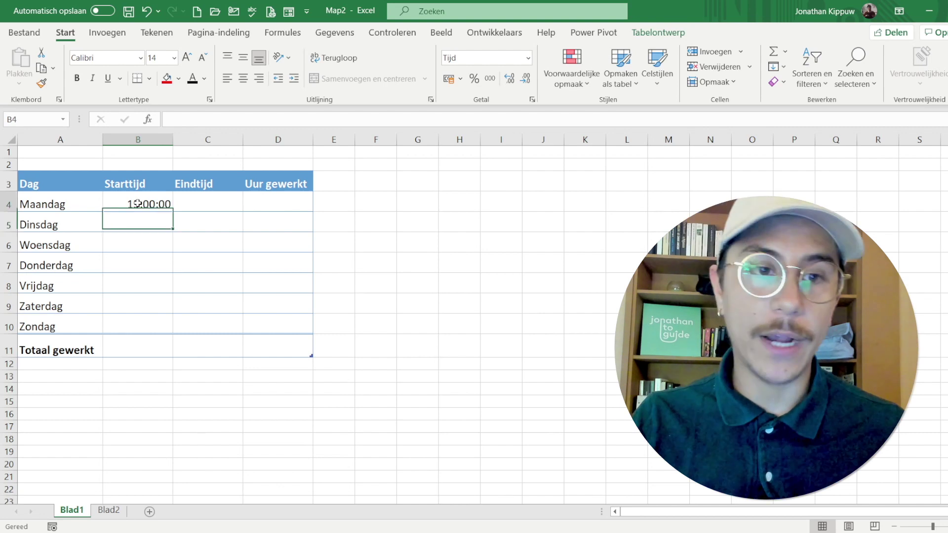
{"action": "left_click_drag", "start_coordinate": [141, 204], "coordinate": [291, 321]}
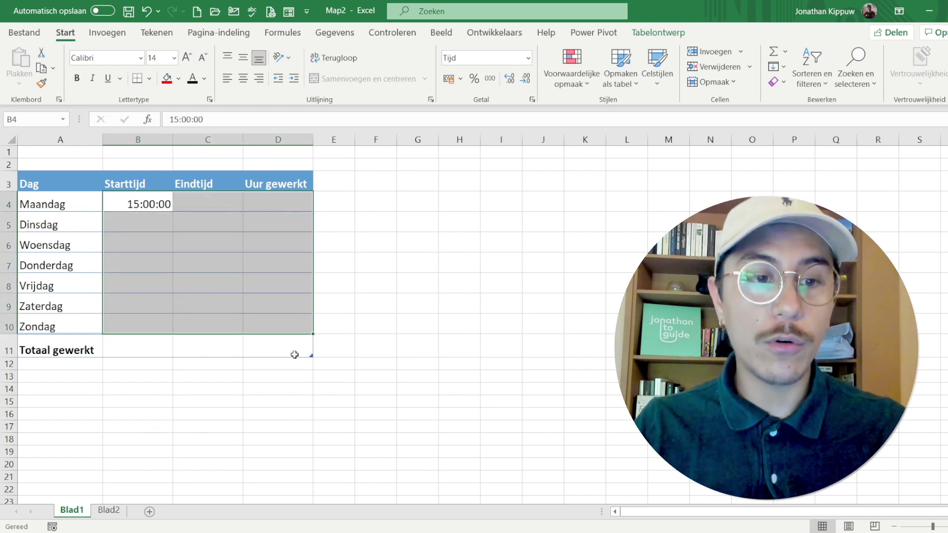
{"action": "left_click", "coordinate": [280, 346]}
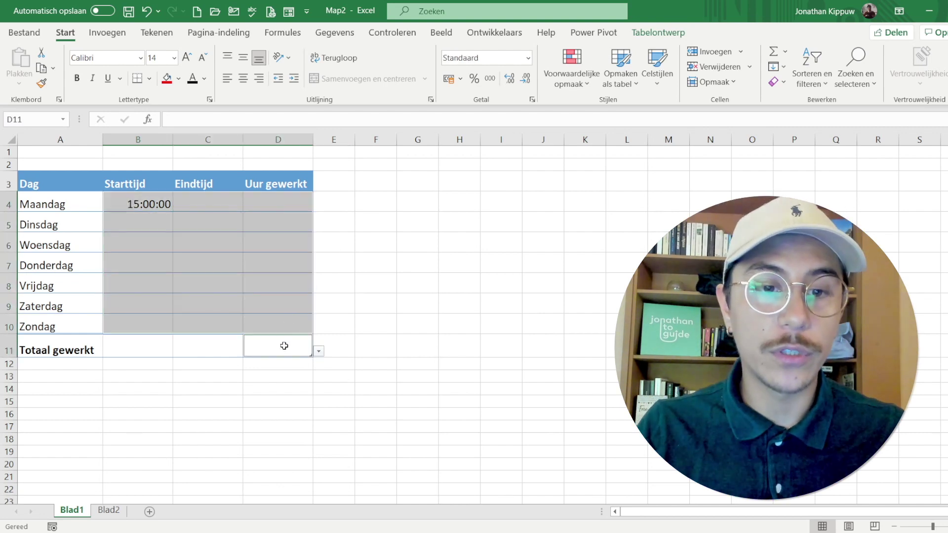
Give the time cells the Nederlands 13:30 hours-and-minutes Tijd format in Format Cells.
{"action": "left_click", "coordinate": [529, 59]}
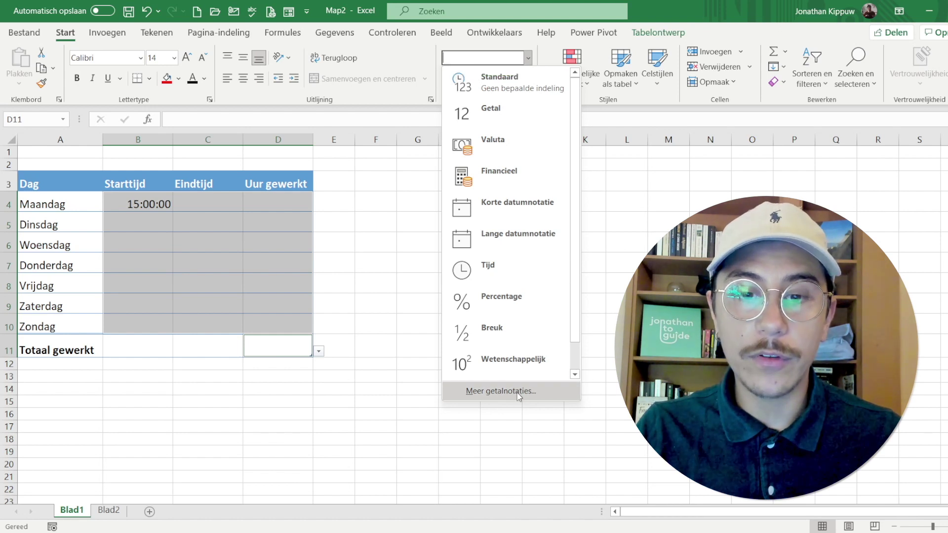
{"action": "left_click", "coordinate": [501, 391]}
{"action": "left_click", "coordinate": [723, 63]}
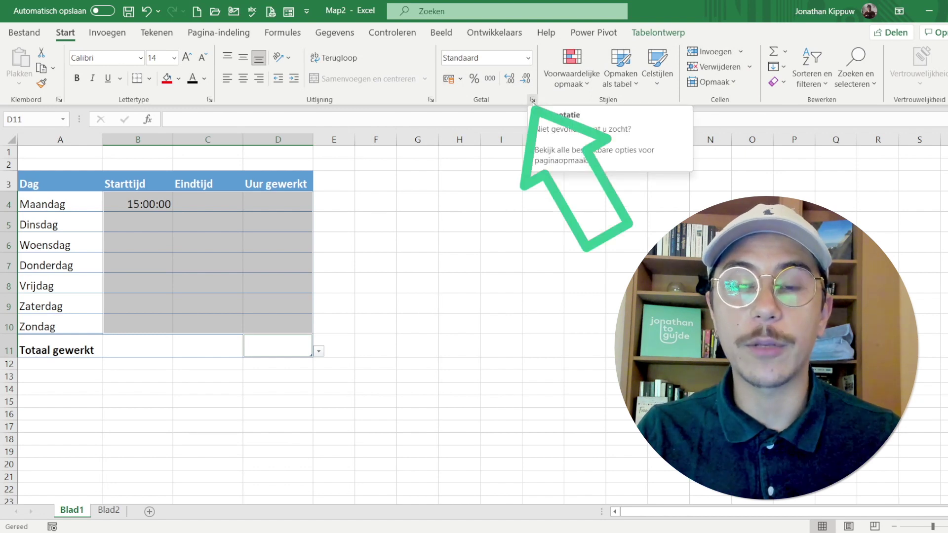
{"action": "left_click", "coordinate": [533, 101]}
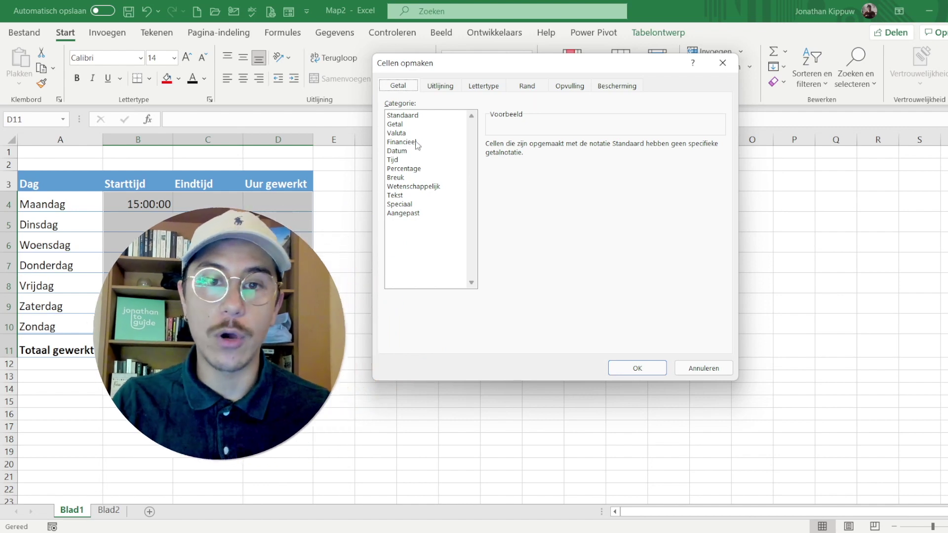
{"action": "left_click", "coordinate": [398, 160]}
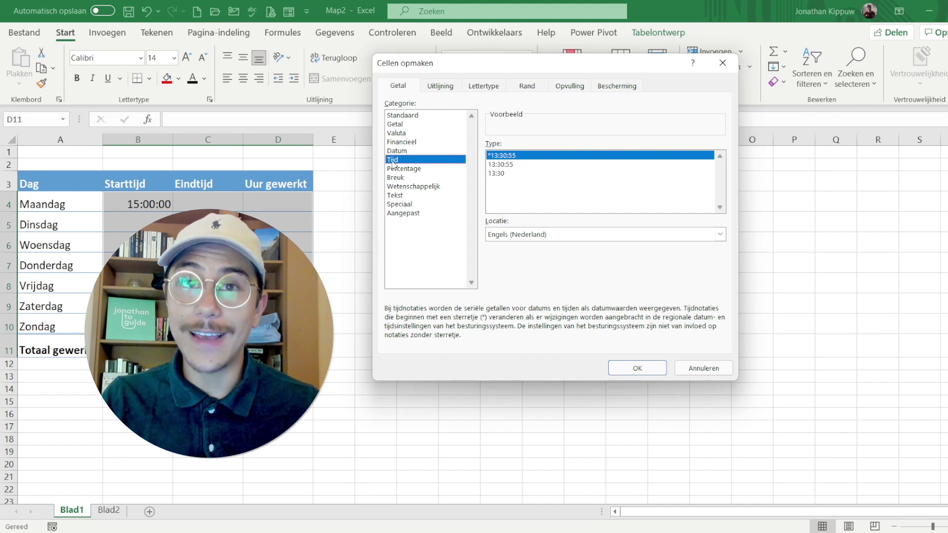
{"action": "left_click", "coordinate": [720, 235]}
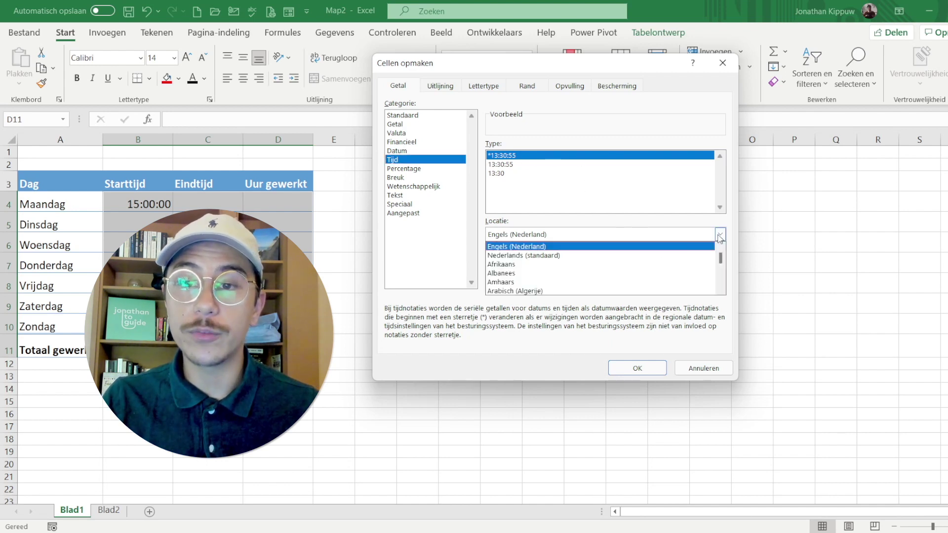
{"action": "left_click", "coordinate": [554, 255]}
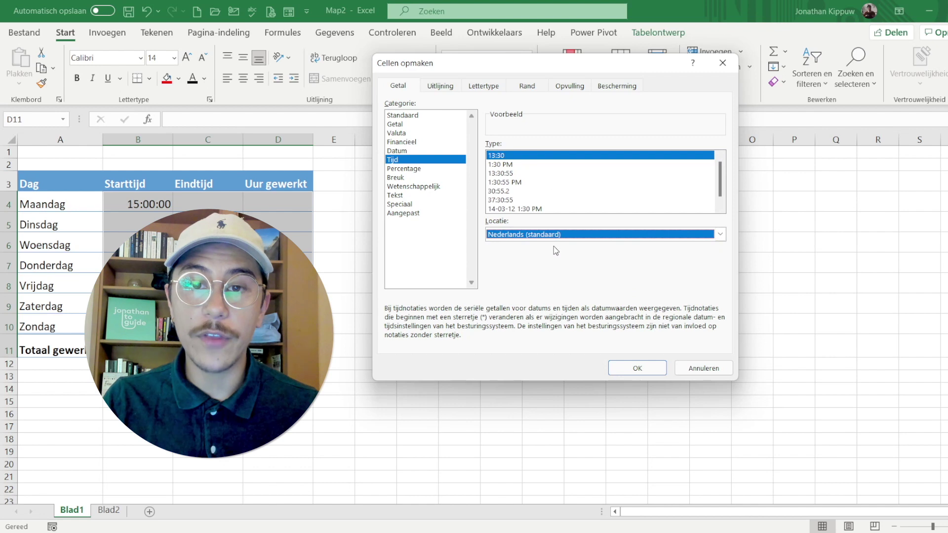
{"action": "left_click", "coordinate": [720, 208]}
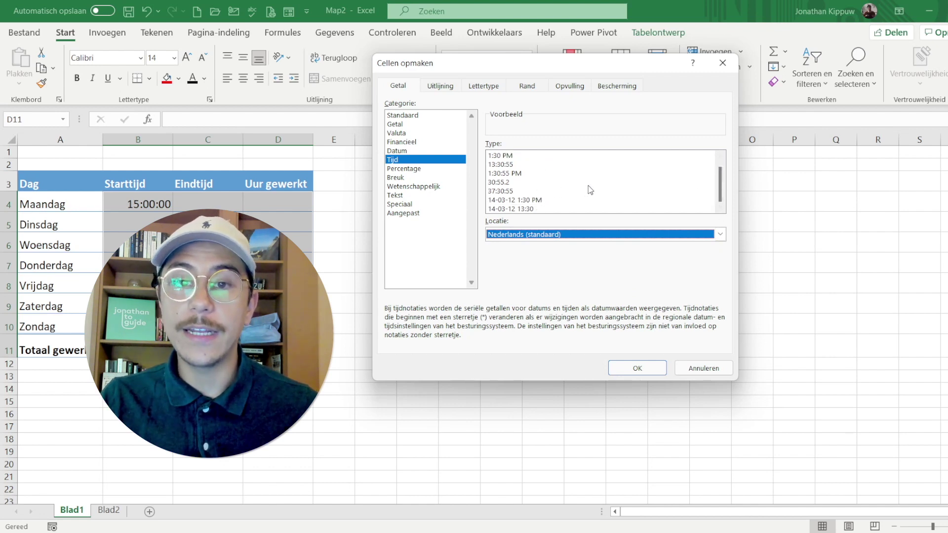
{"action": "left_click", "coordinate": [721, 153]}
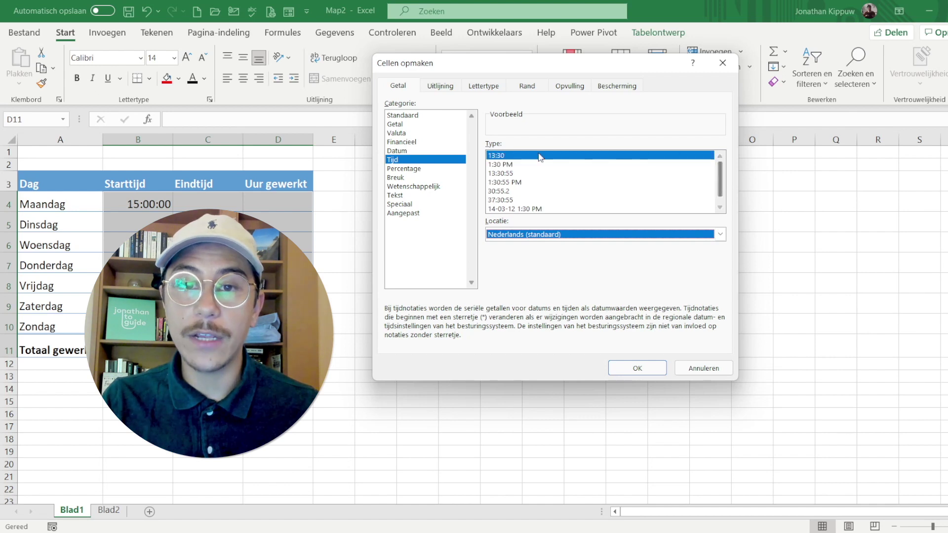
{"action": "left_click", "coordinate": [502, 157]}
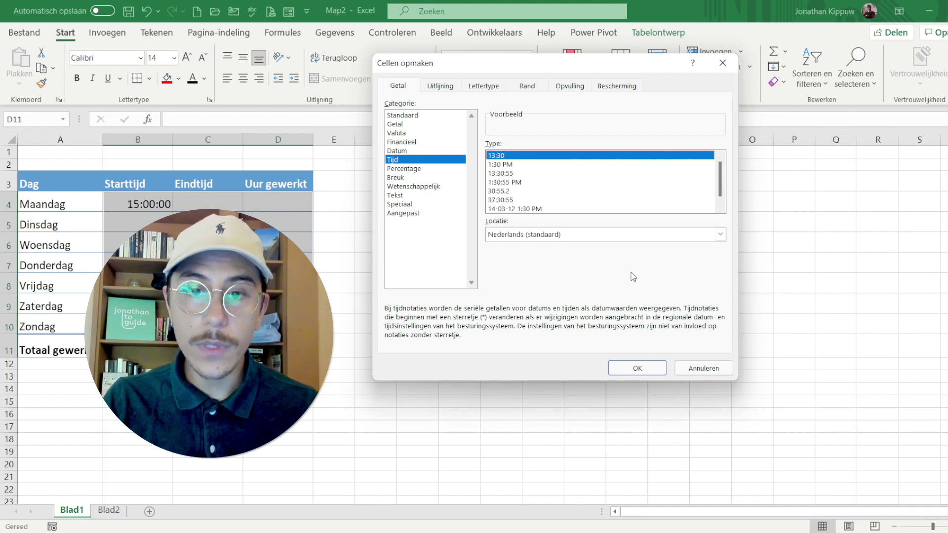
{"action": "left_click", "coordinate": [636, 368]}
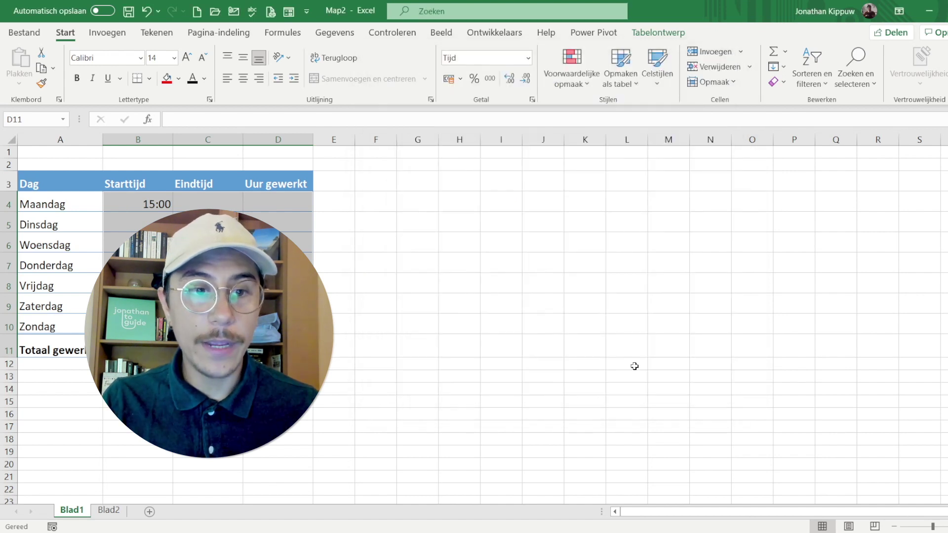
Check Maandag's start time and each day's empty Uur gewerkt cell.
{"action": "left_click", "coordinate": [159, 204]}
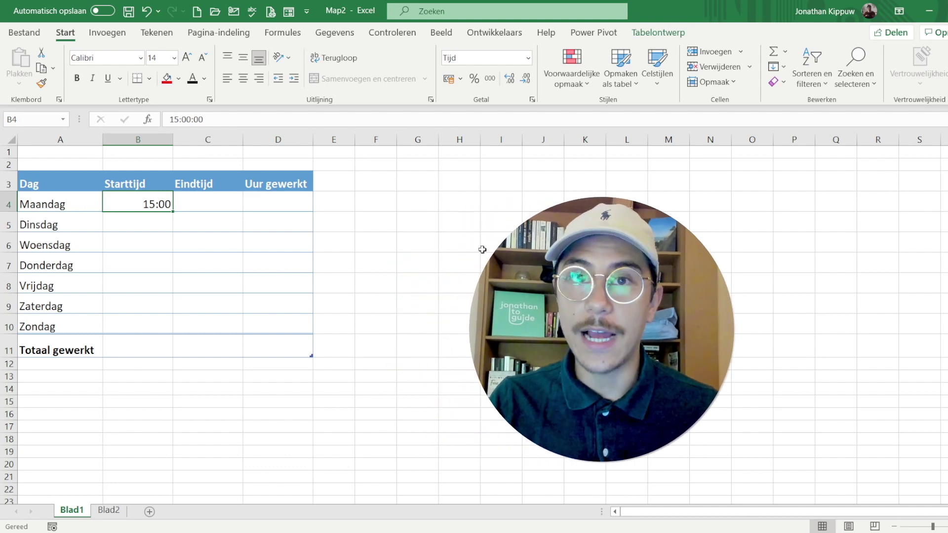
{"action": "left_click", "coordinate": [269, 205]}
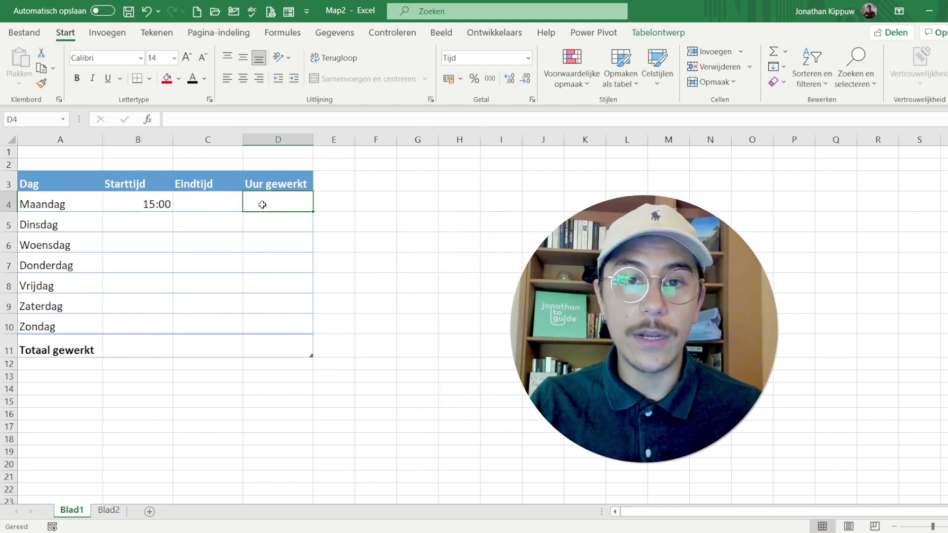
{"action": "left_click", "coordinate": [265, 224]}
{"action": "left_click", "coordinate": [265, 243]}
{"action": "left_click", "coordinate": [264, 264]}
{"action": "left_click", "coordinate": [264, 283]}
{"action": "left_click", "coordinate": [265, 302]}
{"action": "left_click", "coordinate": [253, 326]}
{"action": "left_click", "coordinate": [232, 318]}
Try a 16:00 test entry in Zaterdag's Uur gewerkt cell, then undo it.
{"action": "double_click", "coordinate": [291, 303]}
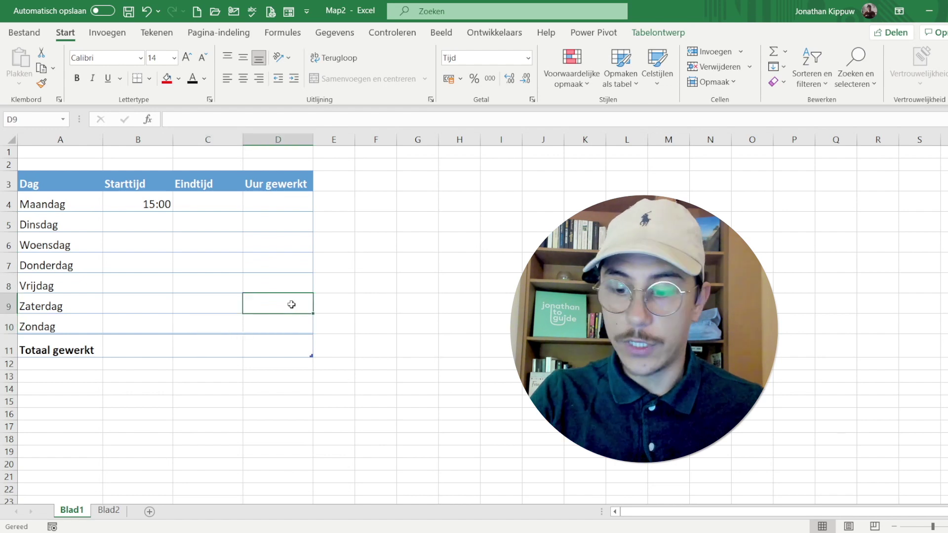
{"action": "type", "text": "16:00"}
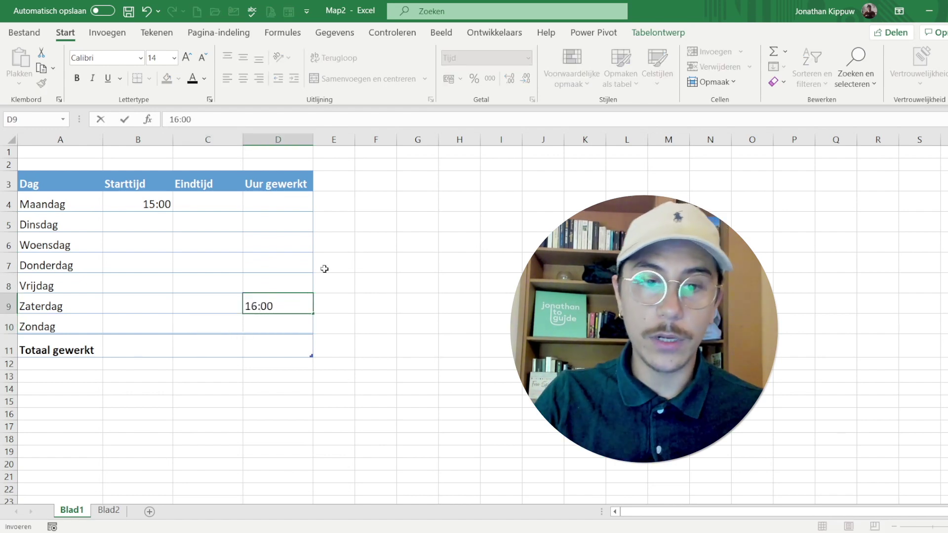
{"action": "left_click", "coordinate": [417, 262]}
{"action": "key", "text": "ctrl+z"}
{"action": "key", "text": "ctrl+z"}
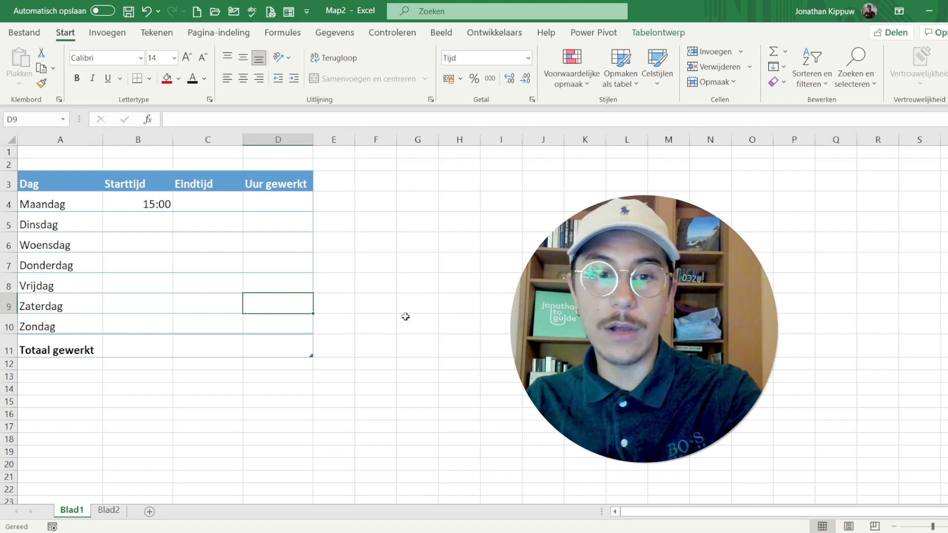
{"action": "key", "text": "ctrl+z"}
{"action": "left_click", "coordinate": [153, 219]}
{"action": "left_click", "coordinate": [141, 200]}
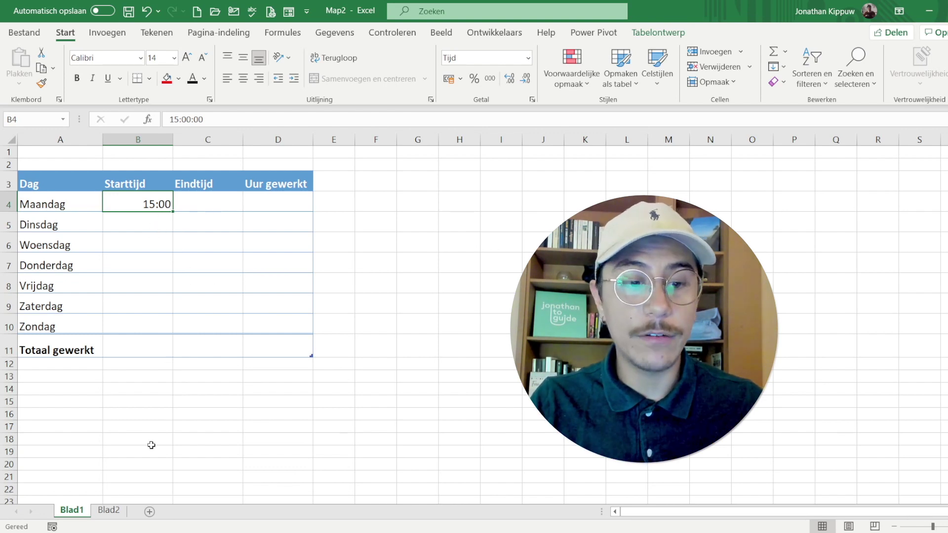
Copy B4:C10 from Blad2 and paste it into Blad1's Starttijd and Eindtijd columns.
{"action": "left_click", "coordinate": [107, 511]}
{"action": "left_click_drag", "start_coordinate": [125, 201], "coordinate": [202, 308]}
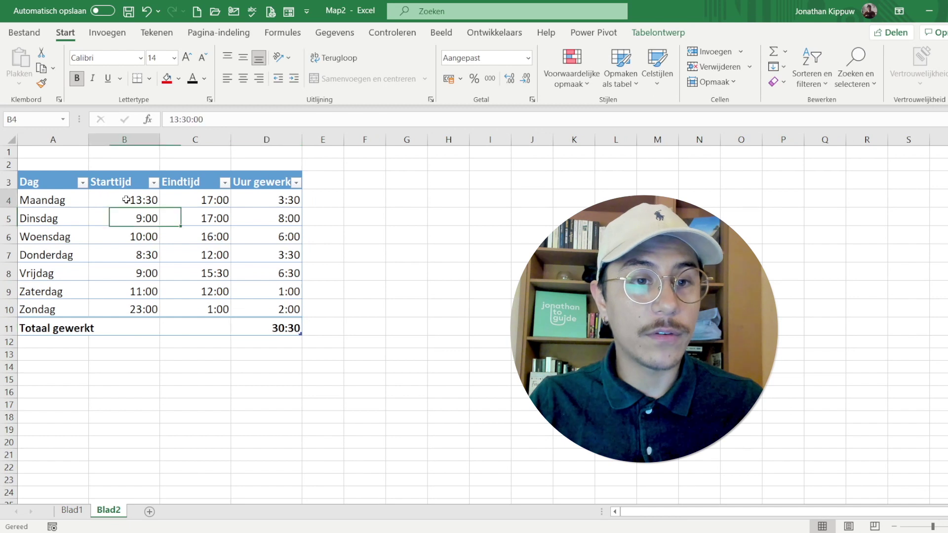
{"action": "key", "text": "ctrl+c"}
{"action": "left_click", "coordinate": [72, 510]}
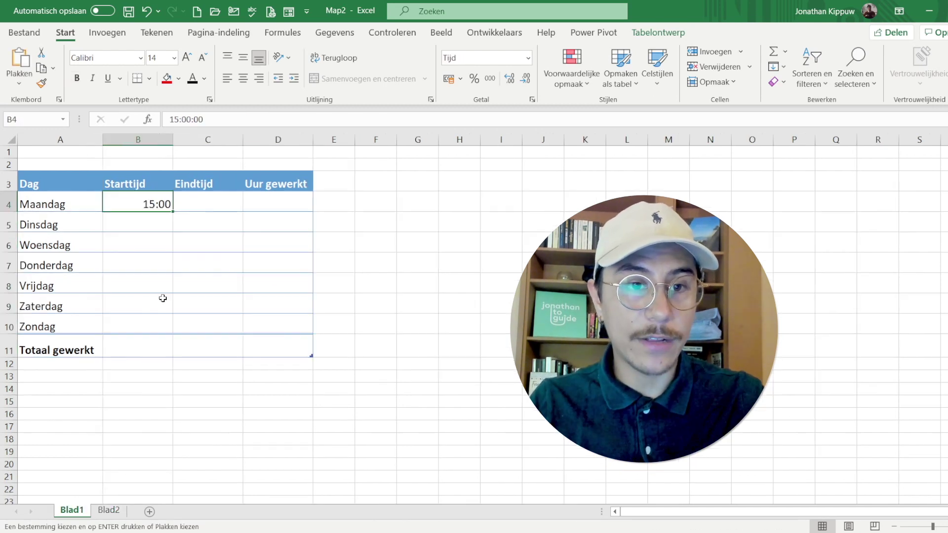
{"action": "left_click_drag", "start_coordinate": [144, 206], "coordinate": [212, 323]}
{"action": "key", "text": "ctrl+v"}
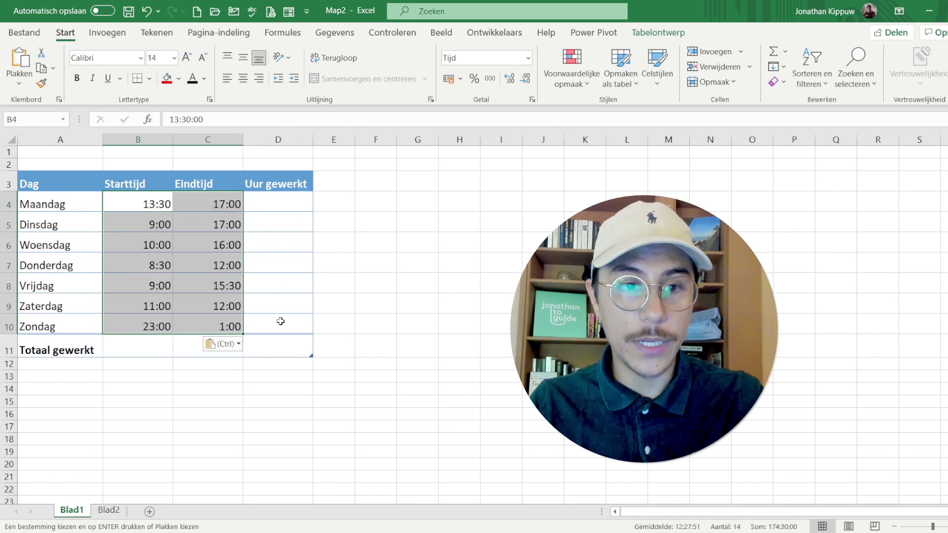
{"action": "left_click", "coordinate": [497, 283]}
{"action": "left_click_drag", "start_coordinate": [142, 202], "coordinate": [228, 325]}
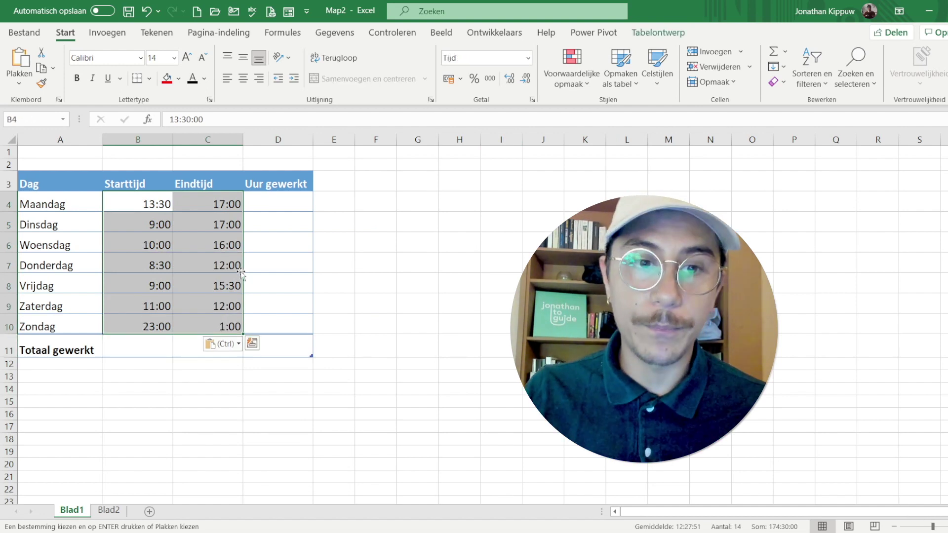
{"action": "left_click", "coordinate": [373, 241]}
{"action": "left_click", "coordinate": [304, 204]}
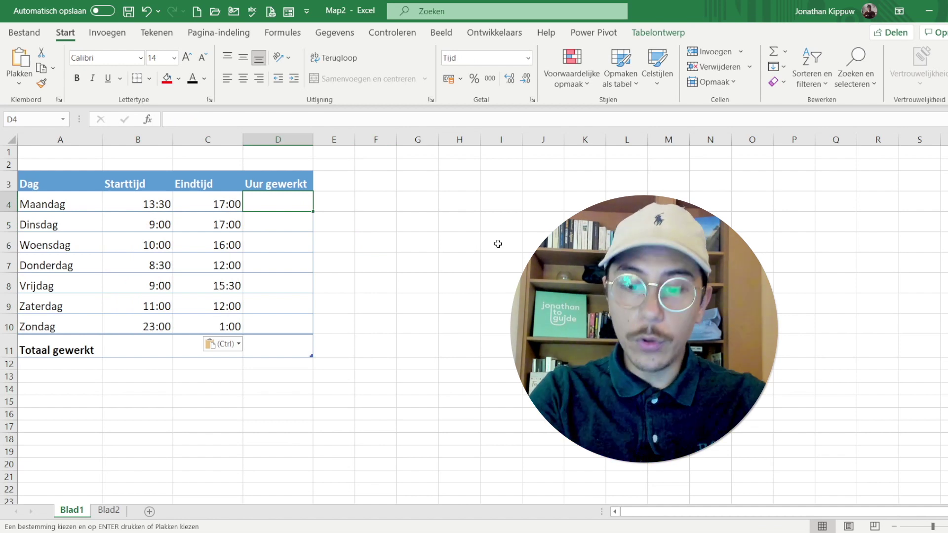
Build the formula Eindtijd minus Starttijd in D4 from the C4 and B4 references.
{"action": "type", "text": "="}
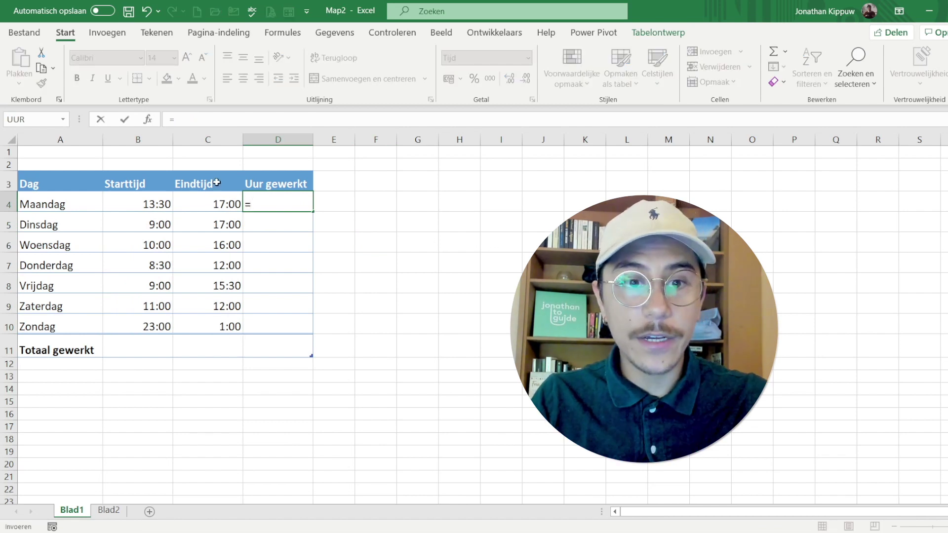
{"action": "left_click", "coordinate": [218, 205]}
{"action": "type", "text": "-"}
{"action": "left_click", "coordinate": [163, 204]}
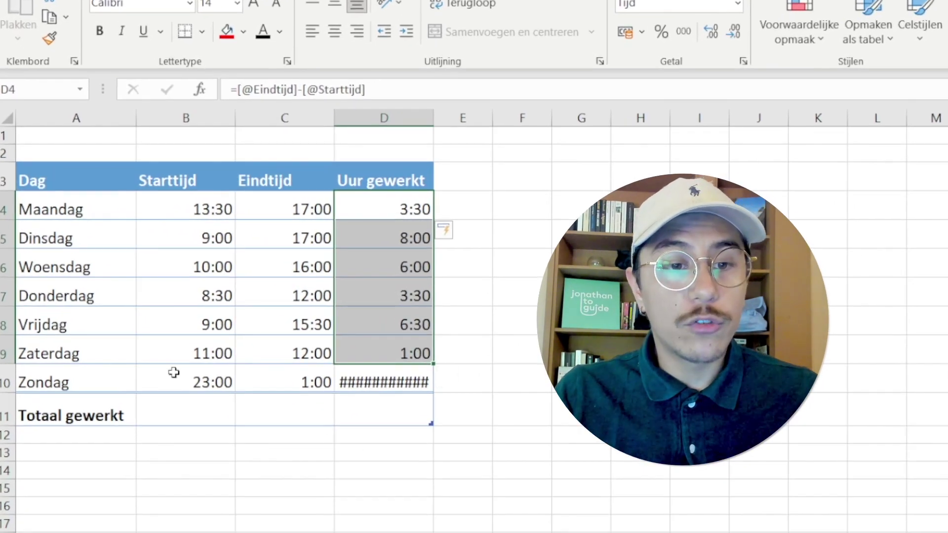
Compare Zondag's 23:00 and 1:00 times, then edit D10's #### formula in the formula bar.
{"action": "left_click_drag", "start_coordinate": [186, 381], "coordinate": [310, 384]}
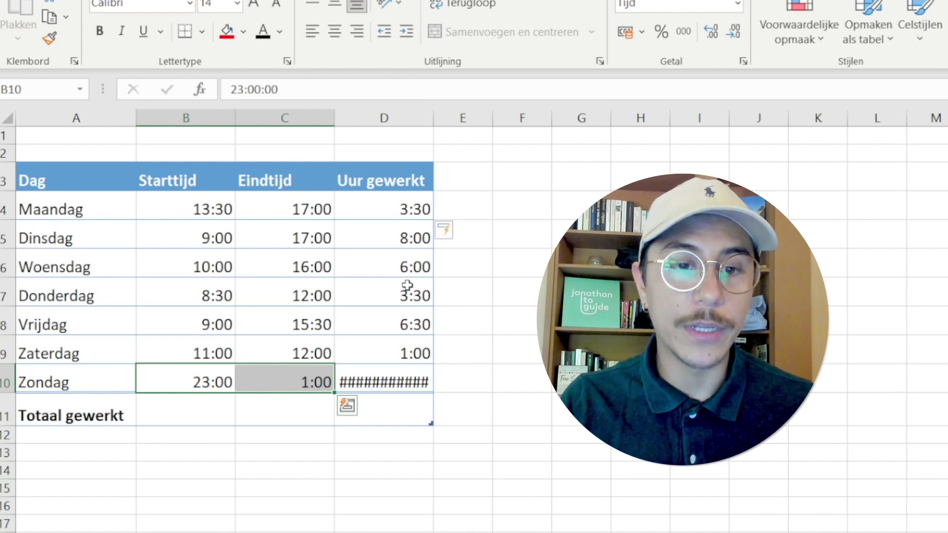
{"action": "left_click", "coordinate": [186, 384]}
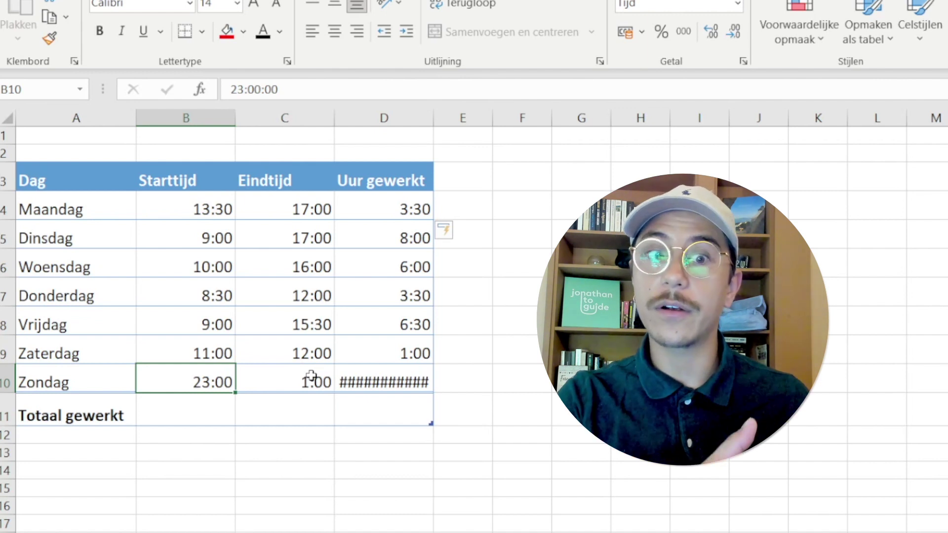
{"action": "left_click", "coordinate": [311, 376]}
{"action": "left_click", "coordinate": [186, 375]}
{"action": "left_click", "coordinate": [288, 380]}
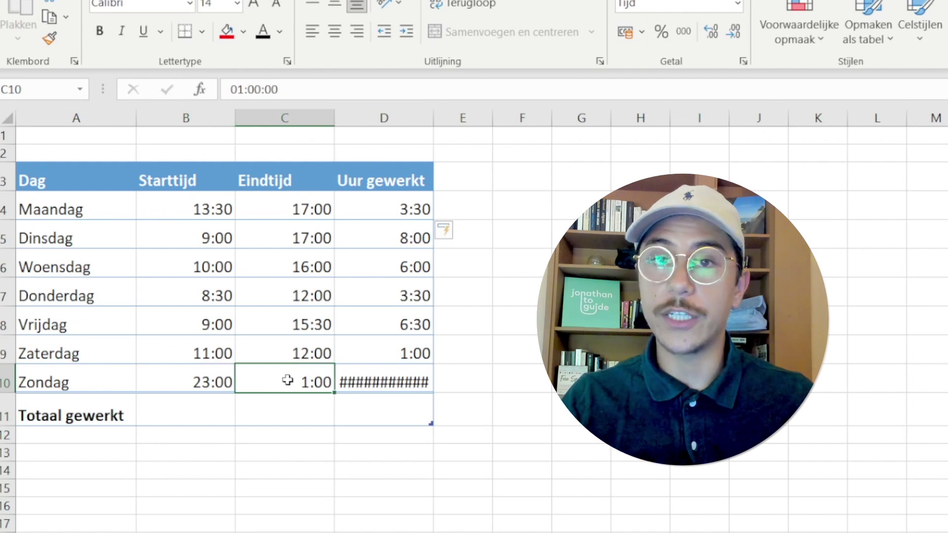
{"action": "left_click", "coordinate": [197, 380]}
{"action": "left_click", "coordinate": [300, 382]}
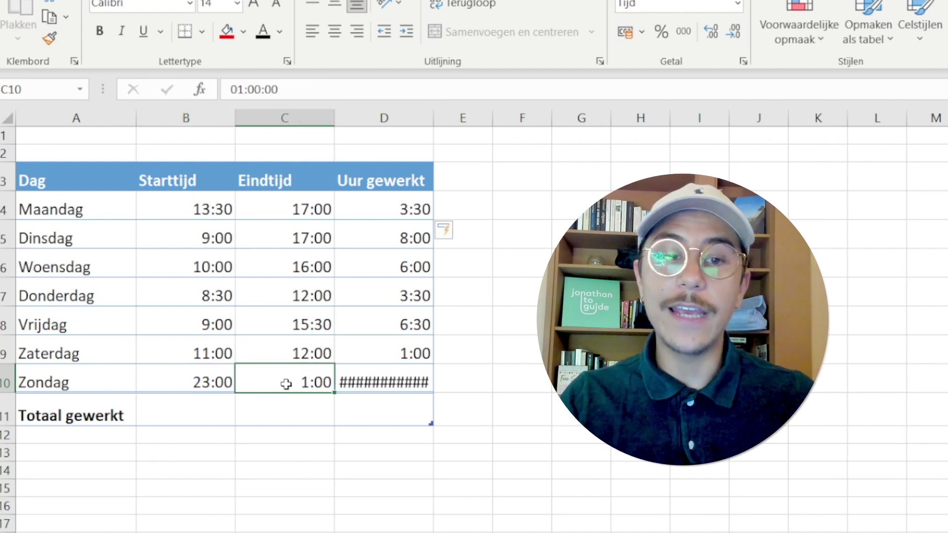
{"action": "left_click", "coordinate": [174, 379]}
{"action": "left_click", "coordinate": [309, 386]}
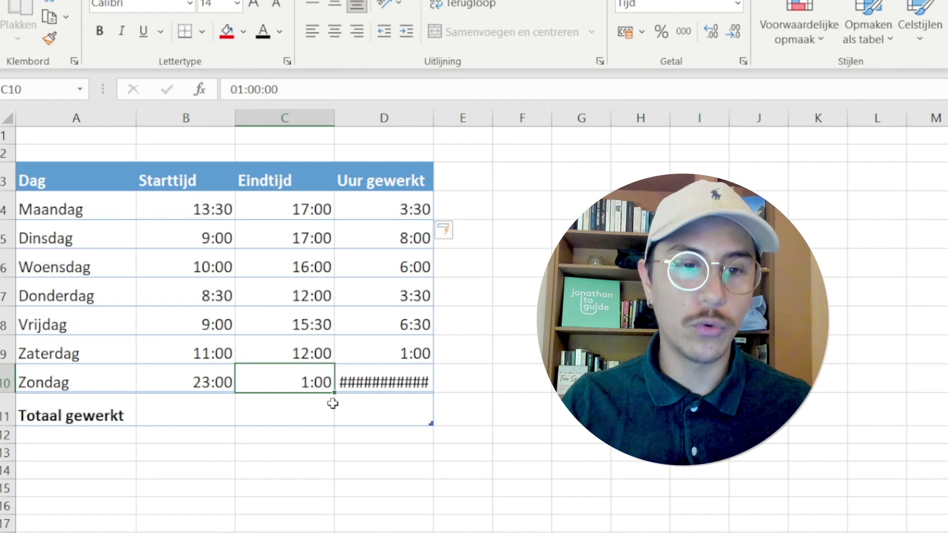
{"action": "left_click", "coordinate": [175, 377]}
{"action": "left_click", "coordinate": [297, 378]}
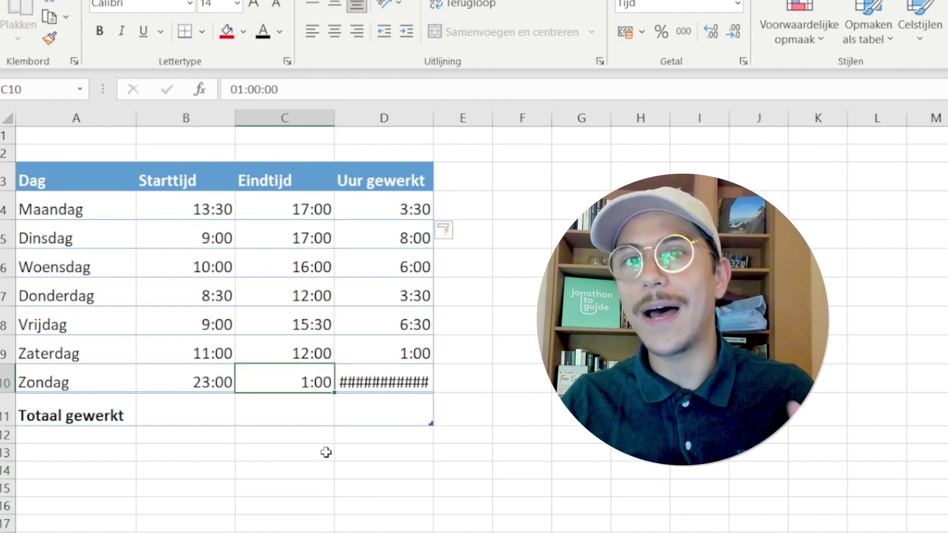
{"action": "left_click", "coordinate": [191, 373]}
{"action": "left_click", "coordinate": [306, 375]}
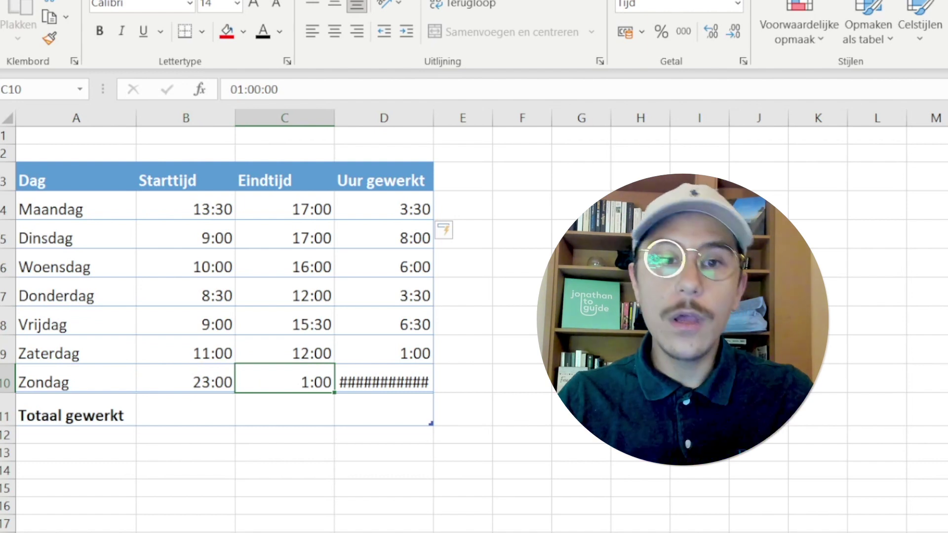
{"action": "left_click", "coordinate": [412, 382]}
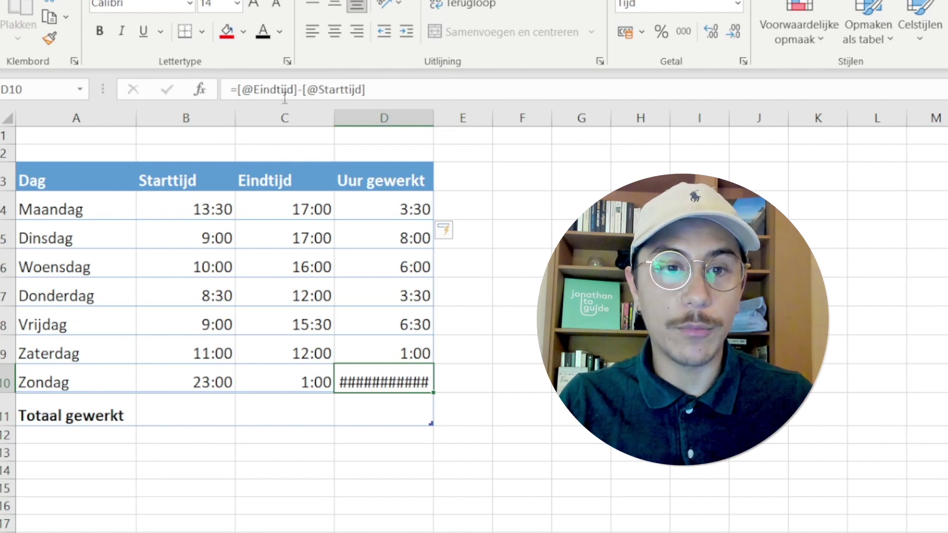
{"action": "left_click", "coordinate": [304, 90]}
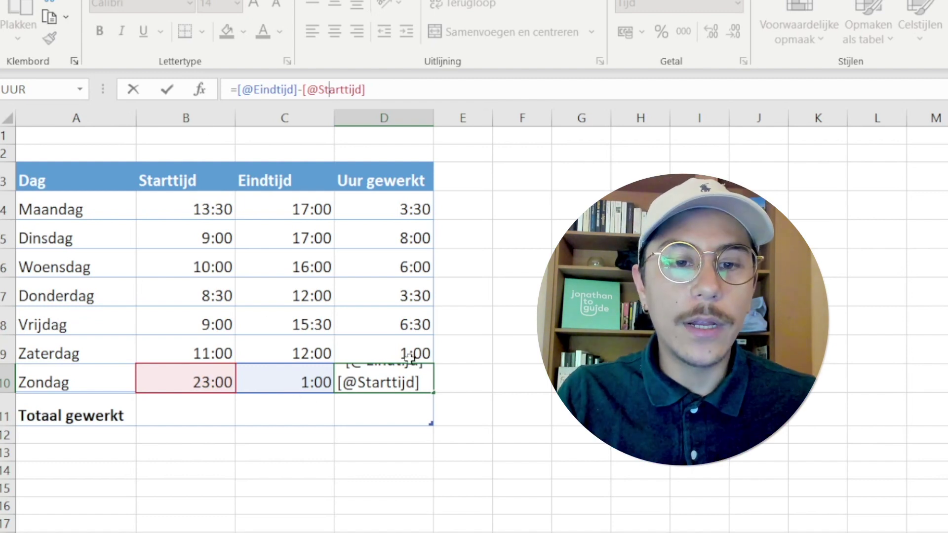
{"action": "left_click_drag", "start_coordinate": [374, 88], "coordinate": [259, 85]}
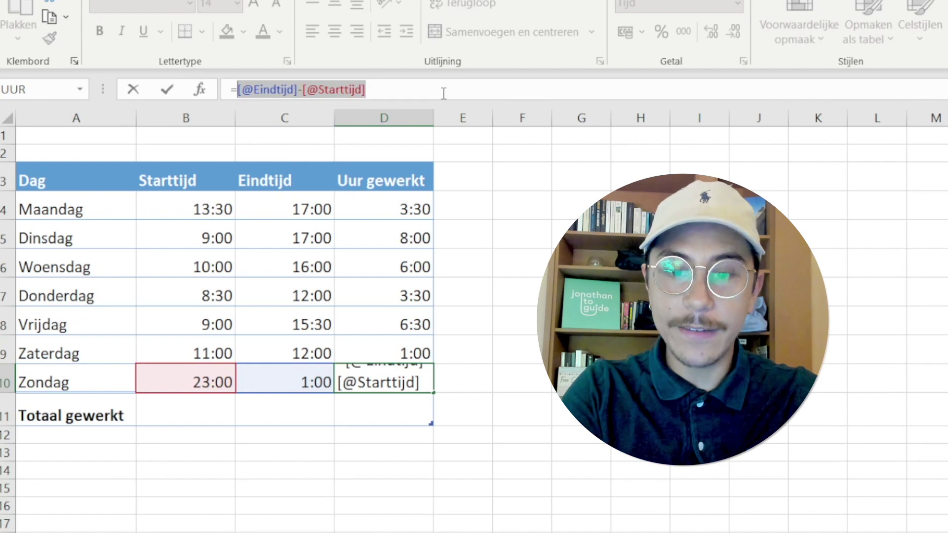
{"action": "key", "text": "BackSpace"}
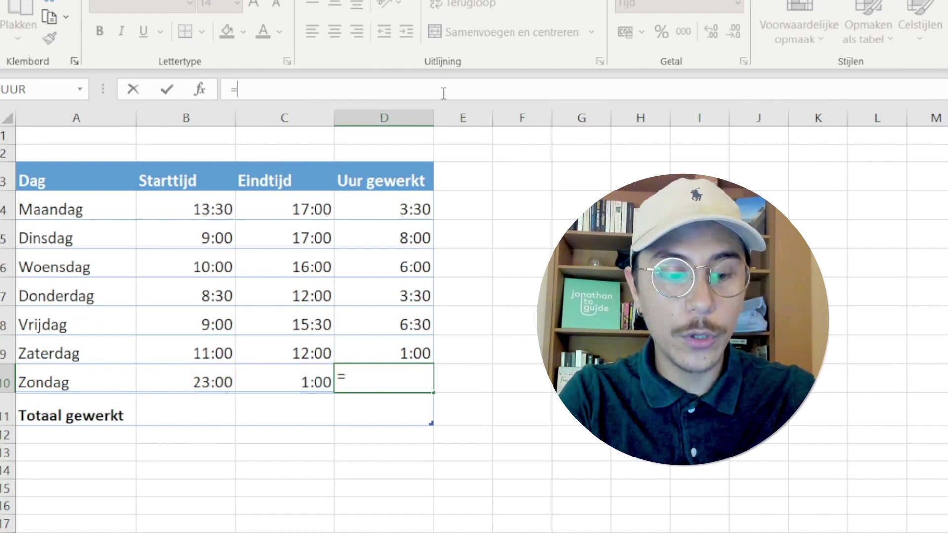
{"action": "type", "text": "AL"}
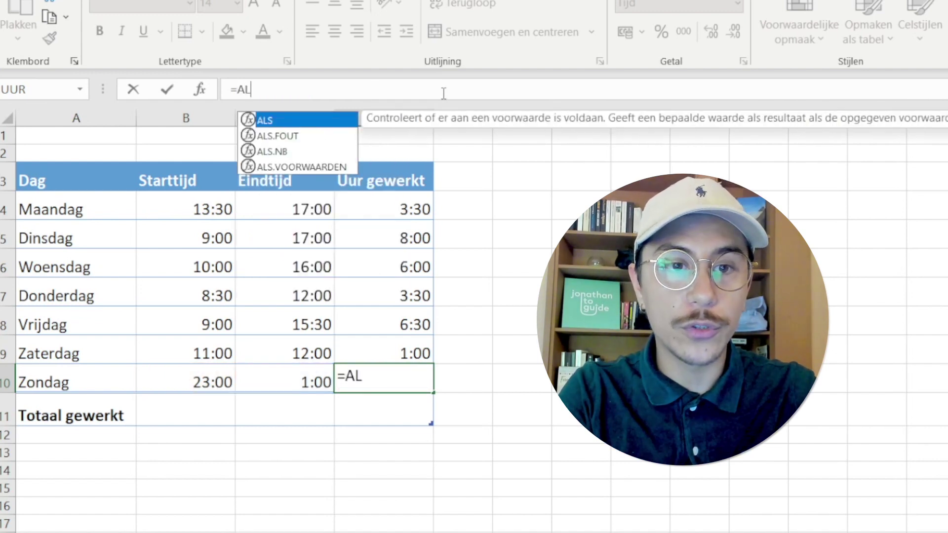
{"action": "type", "text": "S"}
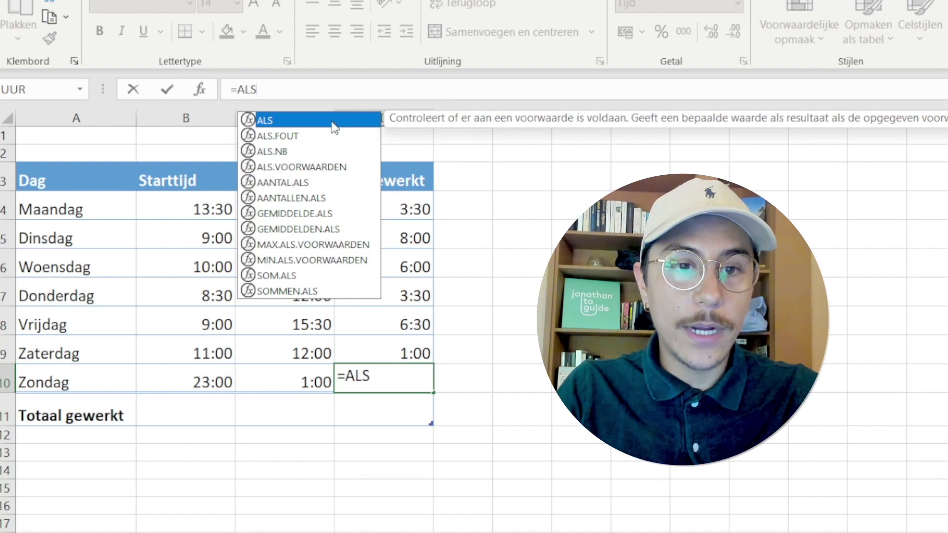
{"action": "type", "text": "("}
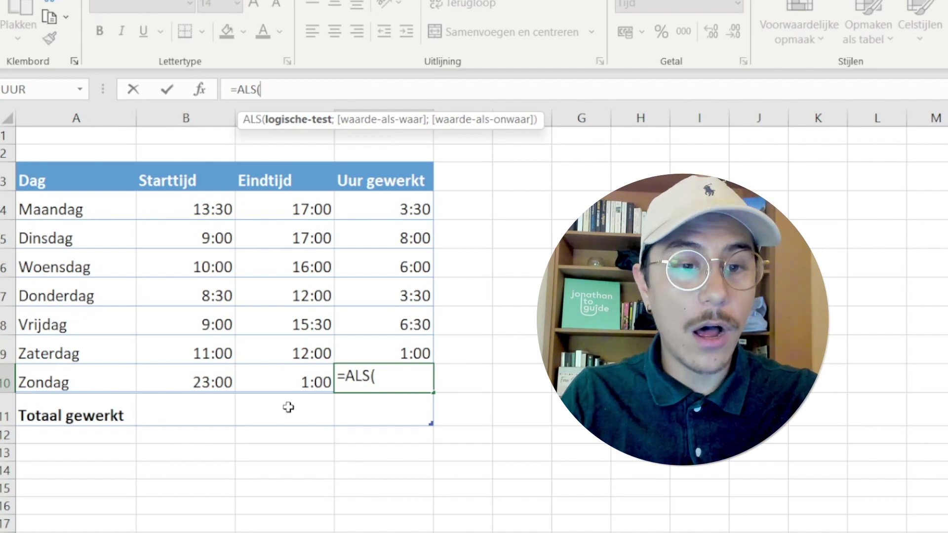
{"action": "left_click", "coordinate": [258, 385]}
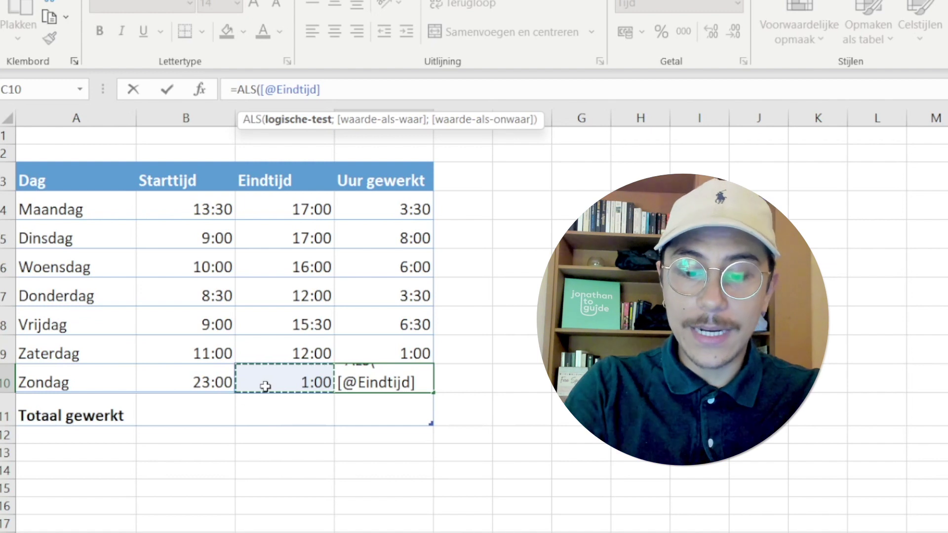
{"action": "type", "text": "<"}
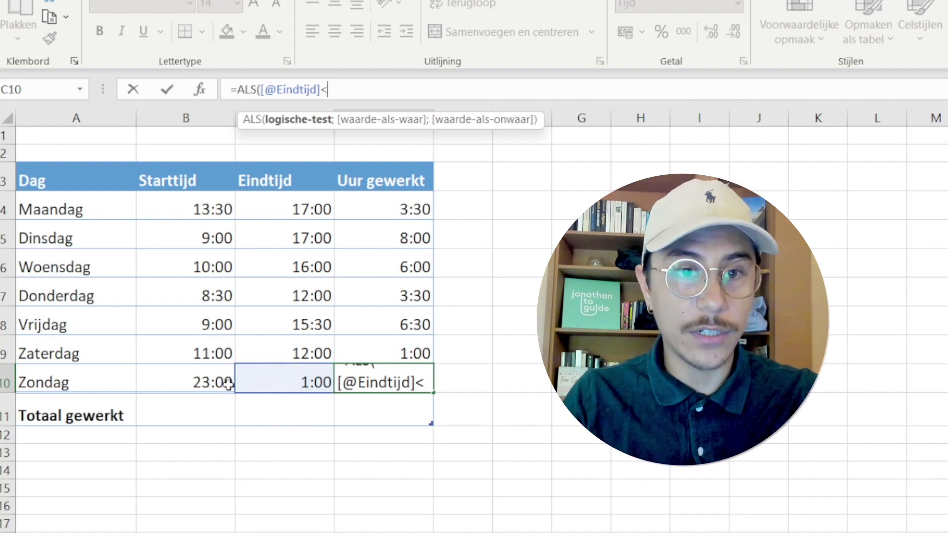
{"action": "left_click", "coordinate": [206, 385]}
{"action": "type", "text": ")"}
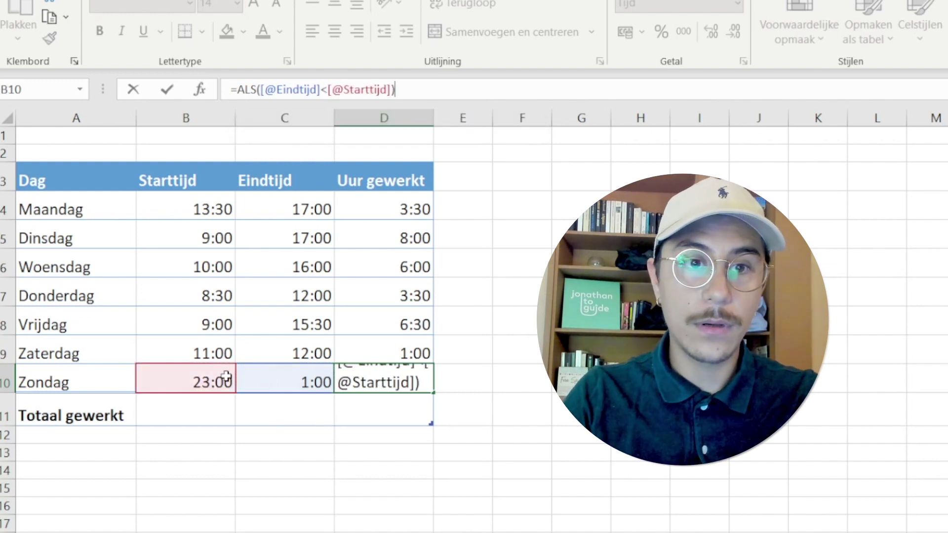
{"action": "key", "text": "BackSpace"}
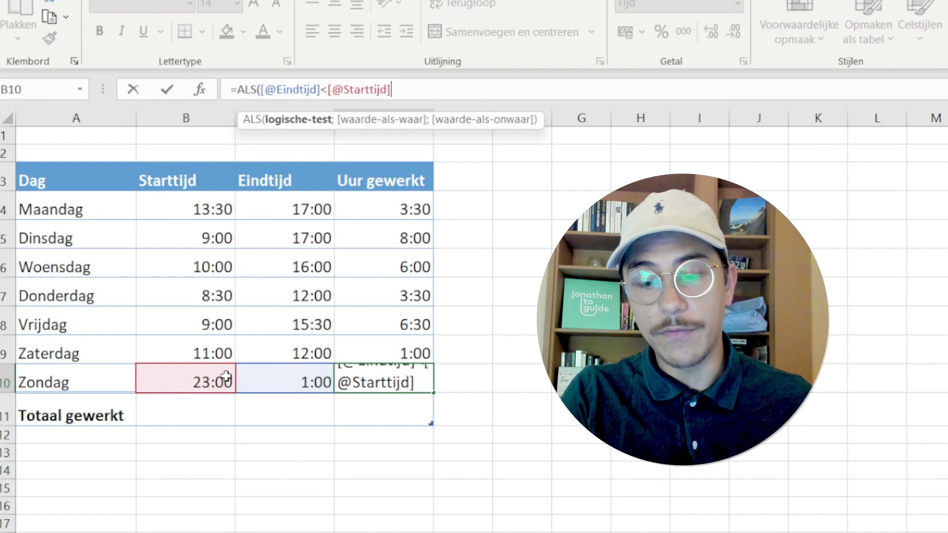
{"action": "type", "text": ";"}
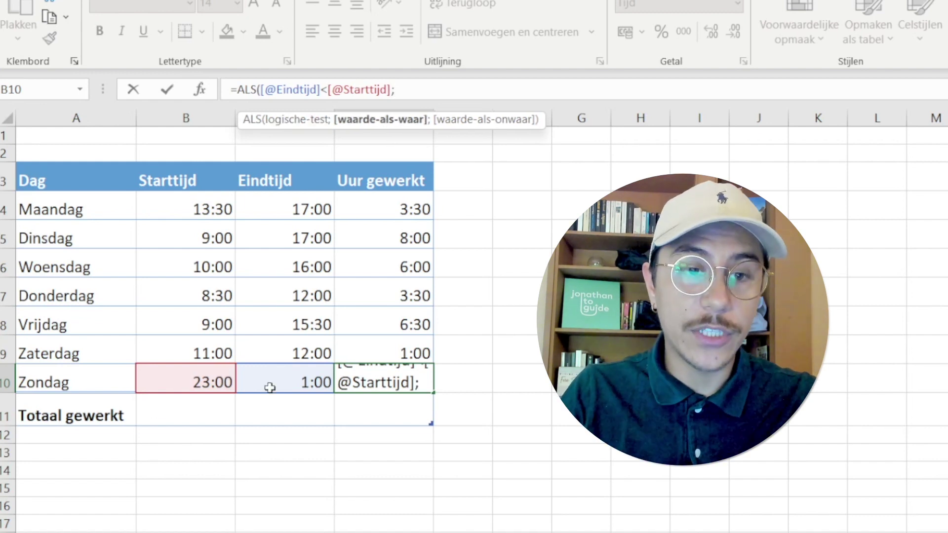
{"action": "left_click", "coordinate": [289, 380]}
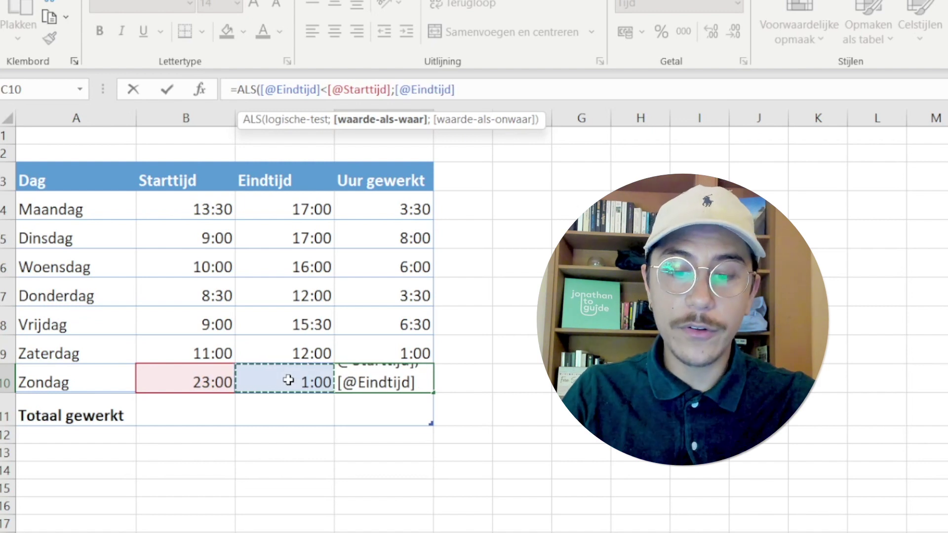
{"action": "type", "text": "+"}
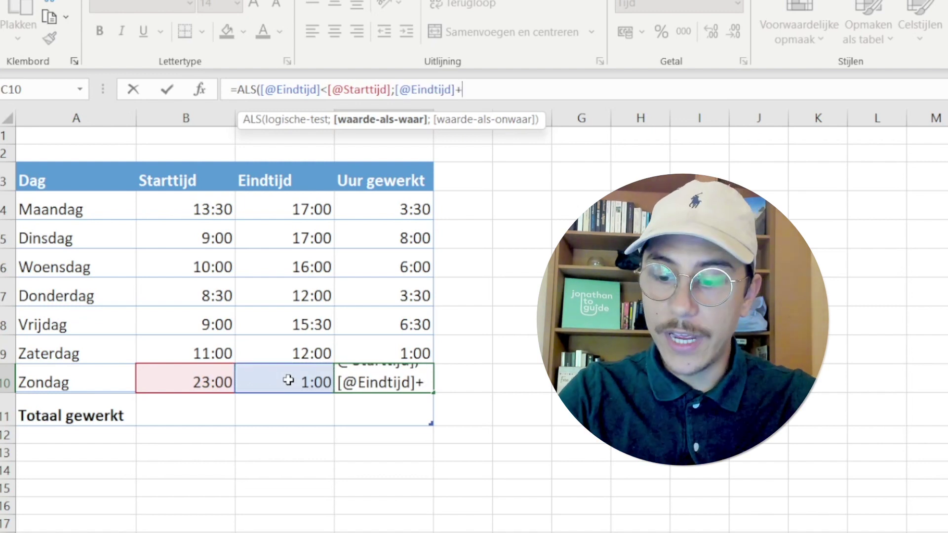
{"action": "type", "text": "1"}
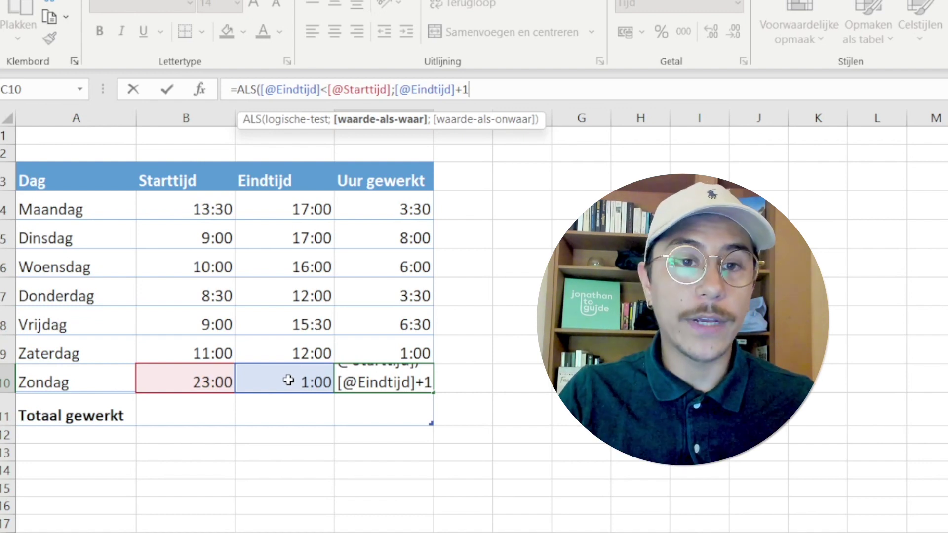
{"action": "left_click", "coordinate": [291, 90]}
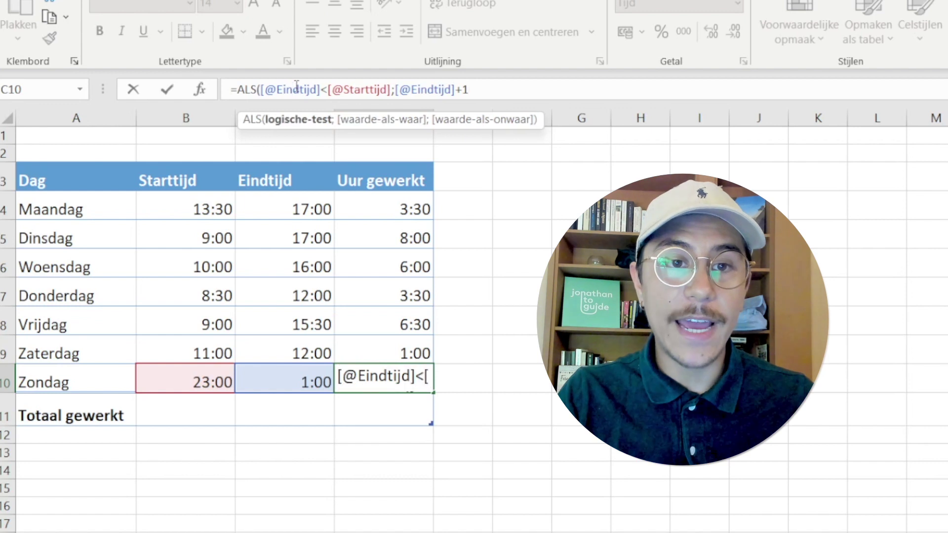
{"action": "left_click", "coordinate": [346, 89]}
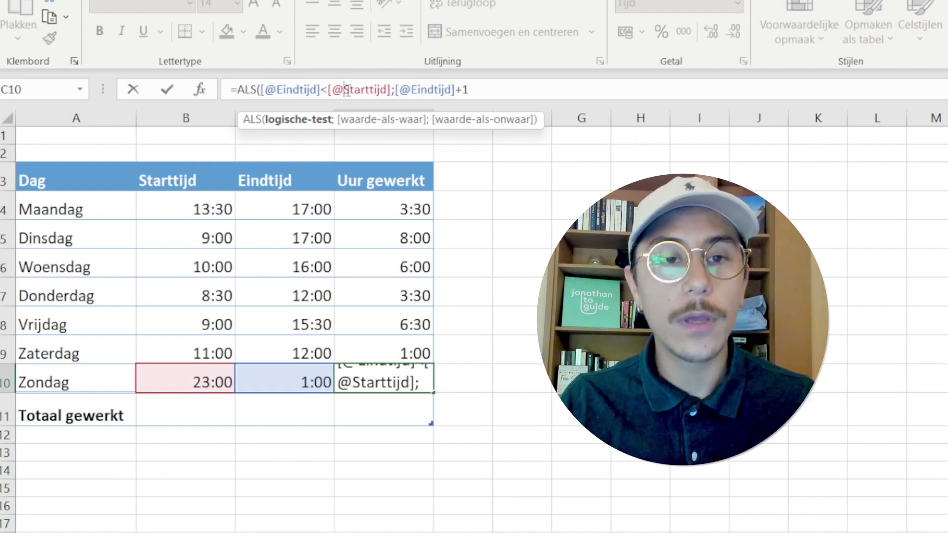
{"action": "left_click", "coordinate": [300, 89]}
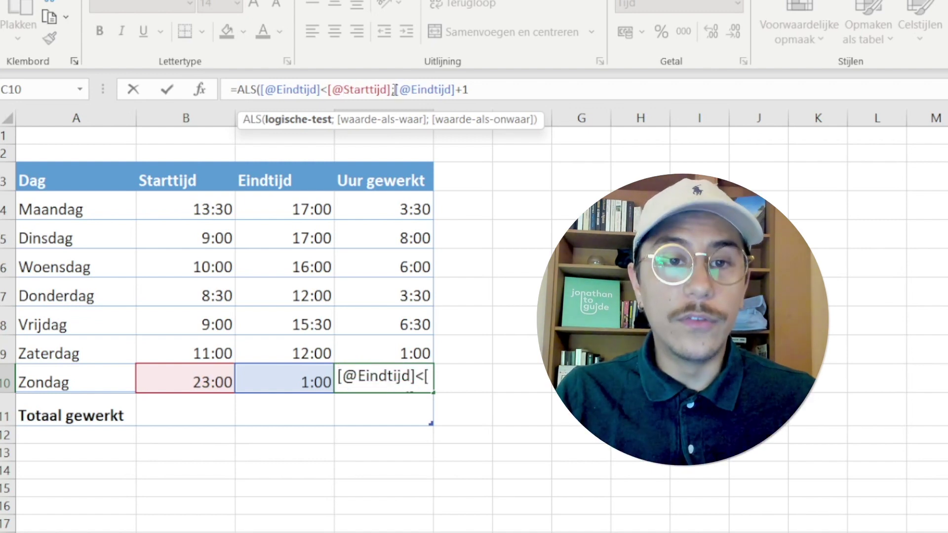
{"action": "left_click", "coordinate": [412, 89]}
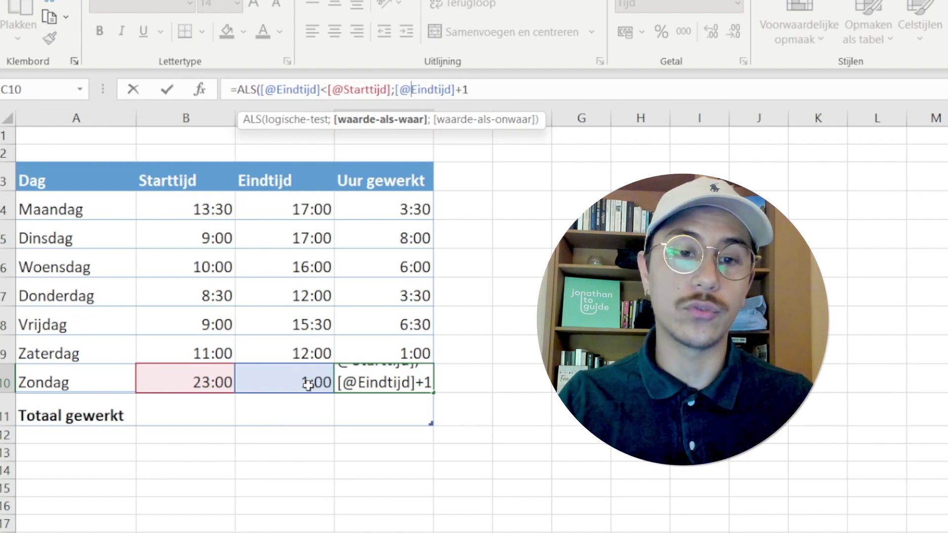
{"action": "left_click", "coordinate": [475, 91]}
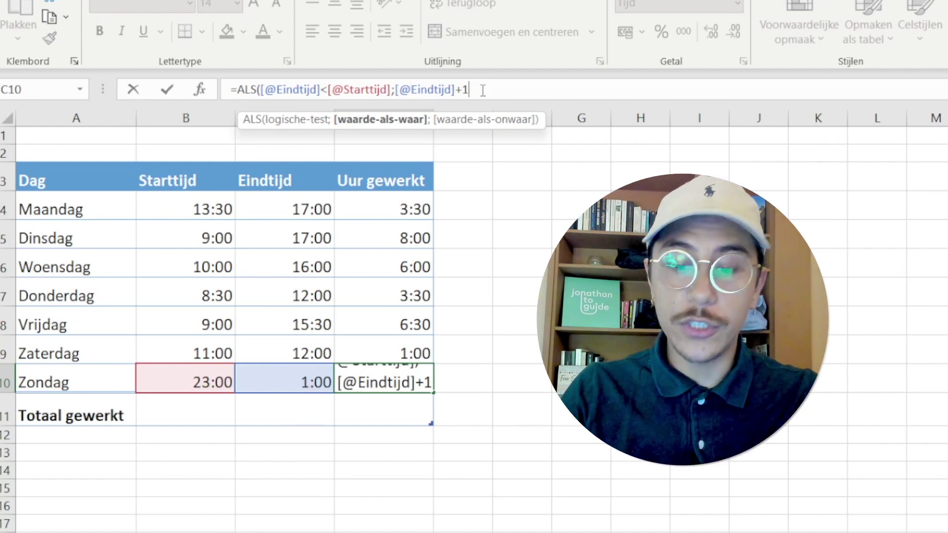
{"action": "type", "text": ";"}
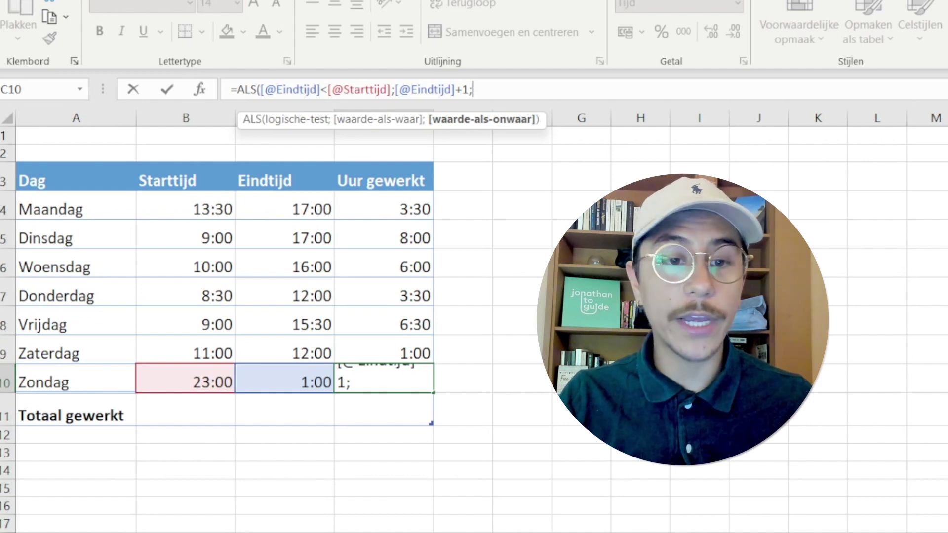
{"action": "left_click", "coordinate": [277, 384]}
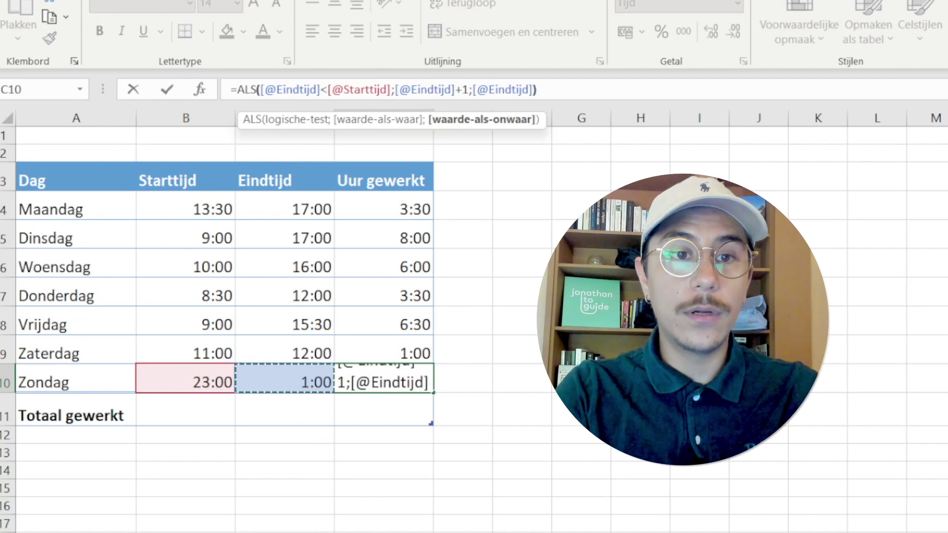
{"action": "type", "text": ")"}
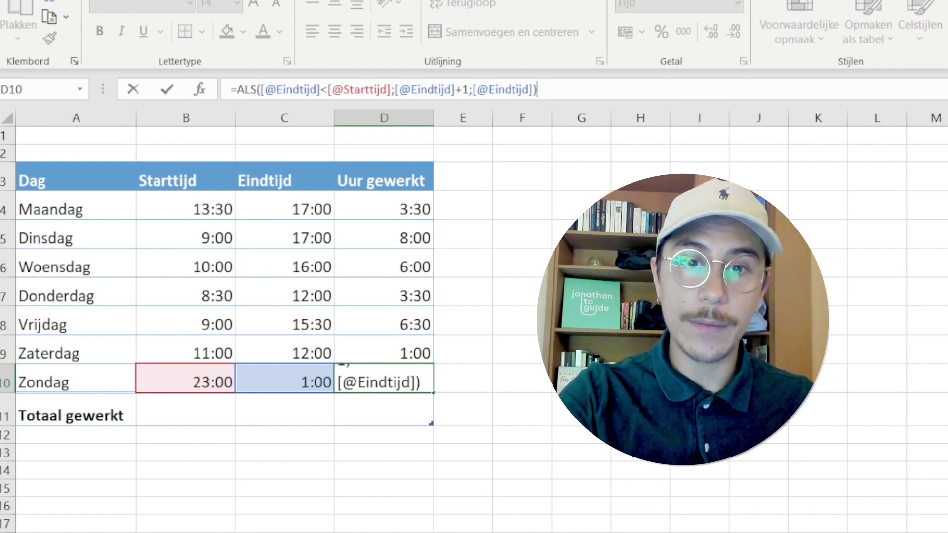
{"action": "type", "text": "-"}
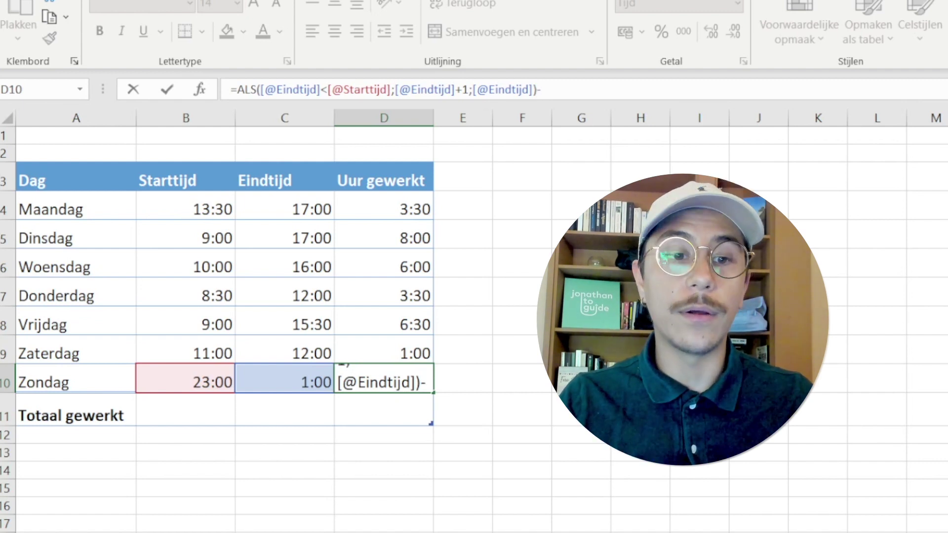
{"action": "left_click", "coordinate": [192, 382]}
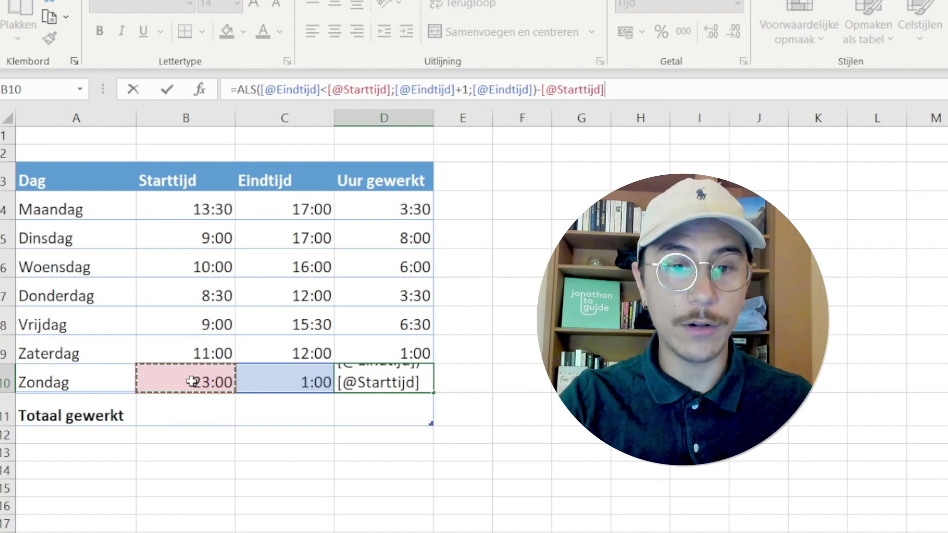
{"action": "key", "text": "Return"}
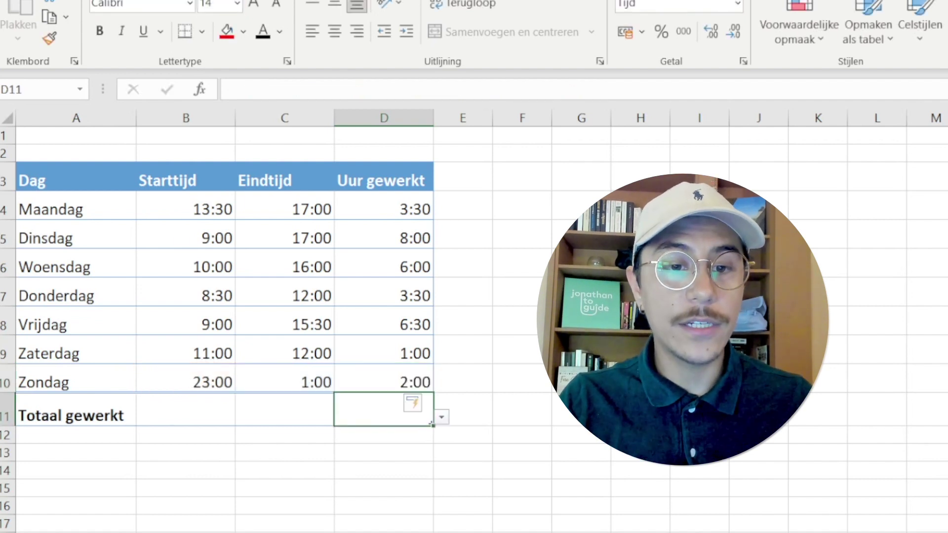
{"action": "left_click", "coordinate": [390, 381]}
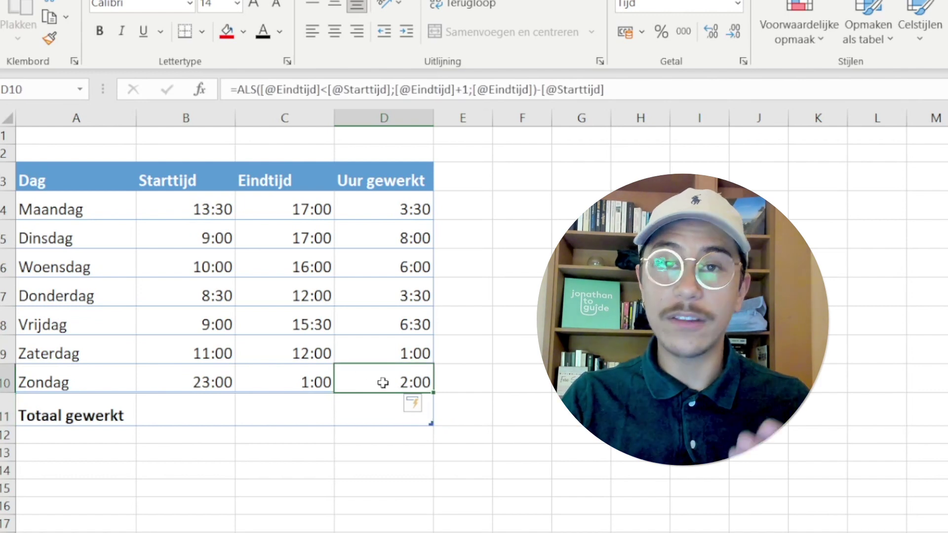
{"action": "left_click", "coordinate": [275, 385]}
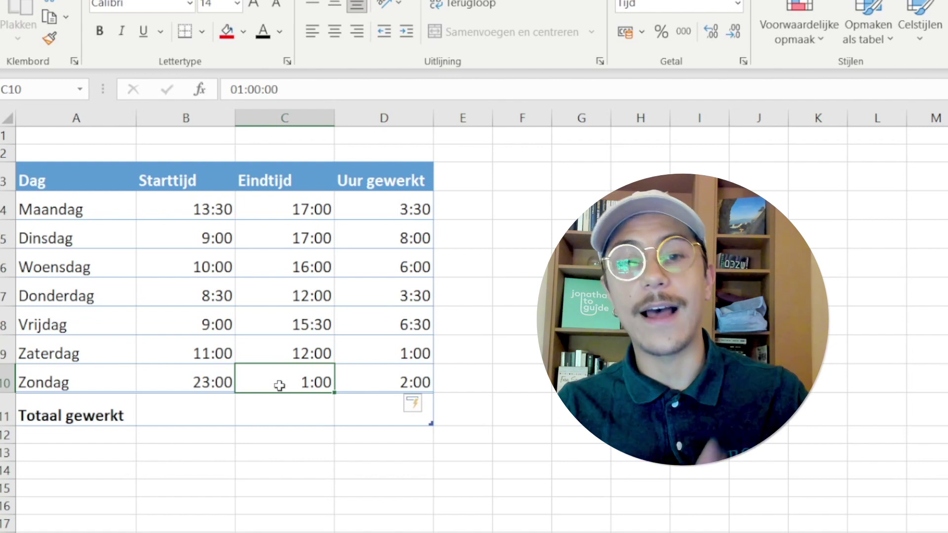
{"action": "key", "text": "Left"}
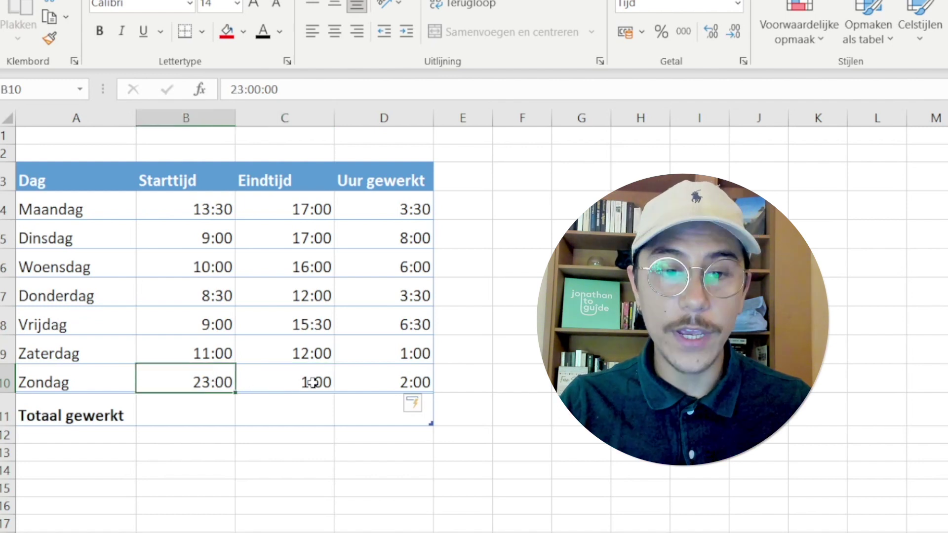
{"action": "key", "text": "Right"}
{"action": "key", "text": "Right"}
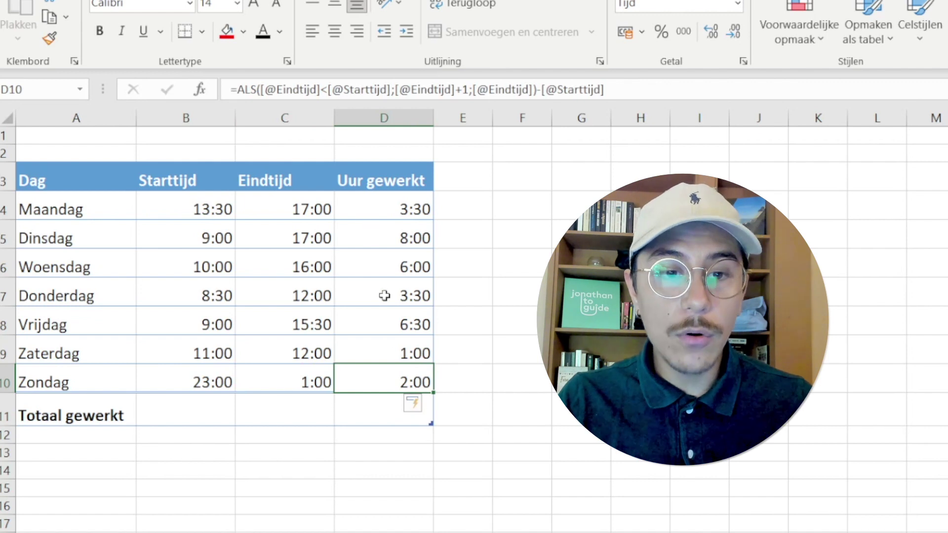
{"action": "left_click", "coordinate": [379, 353]}
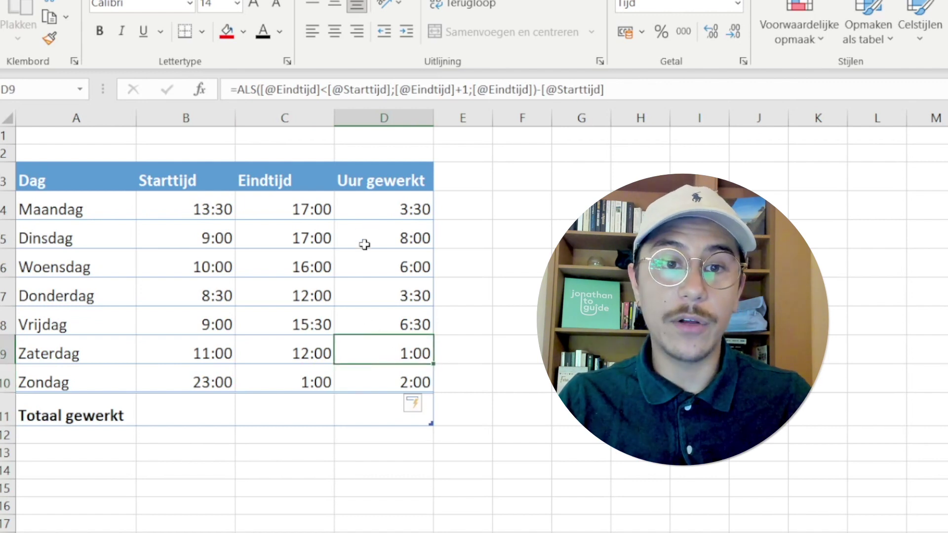
{"action": "left_click", "coordinate": [371, 210]}
{"action": "left_click", "coordinate": [372, 234]}
{"action": "left_click", "coordinate": [371, 268]}
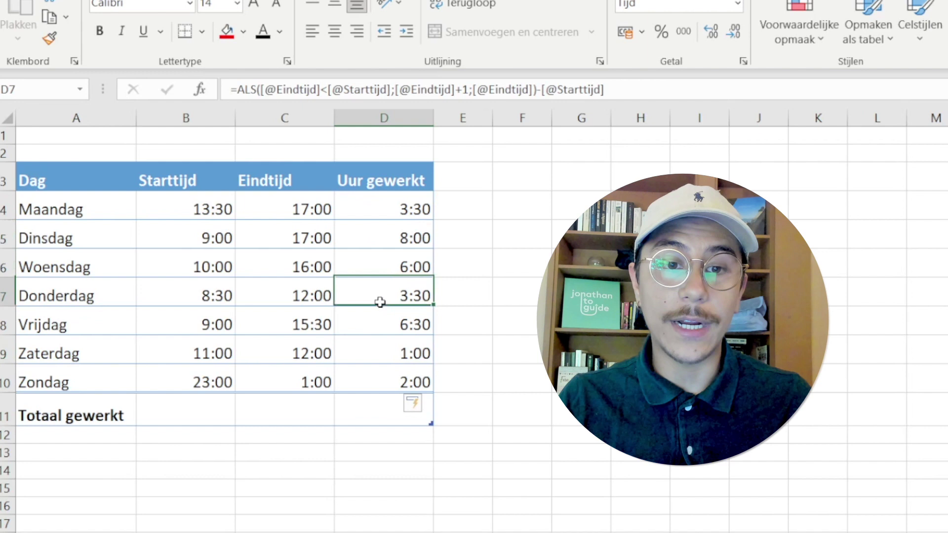
{"action": "left_click", "coordinate": [376, 298]}
{"action": "left_click", "coordinate": [374, 326]}
{"action": "left_click", "coordinate": [377, 384]}
{"action": "left_click", "coordinate": [369, 211]}
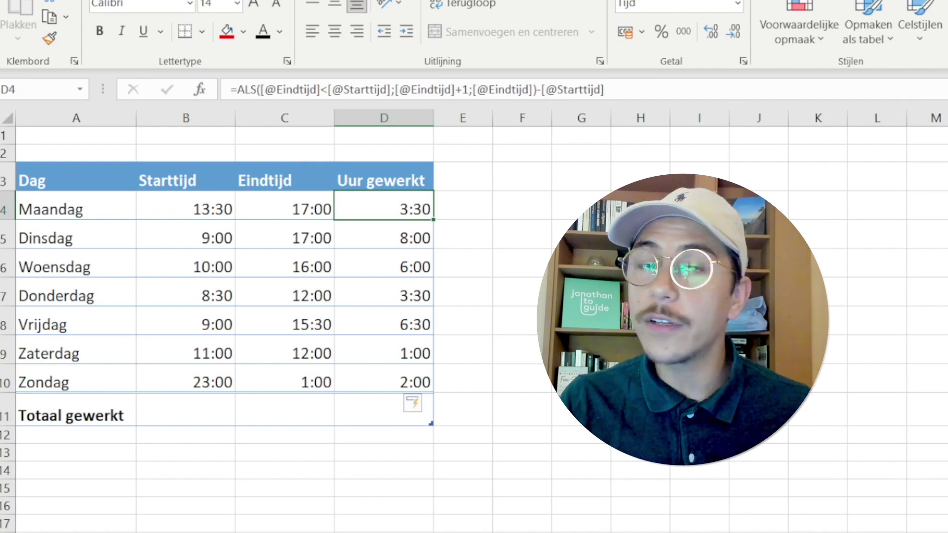
{"action": "left_click_drag", "start_coordinate": [387, 218], "coordinate": [394, 352]}
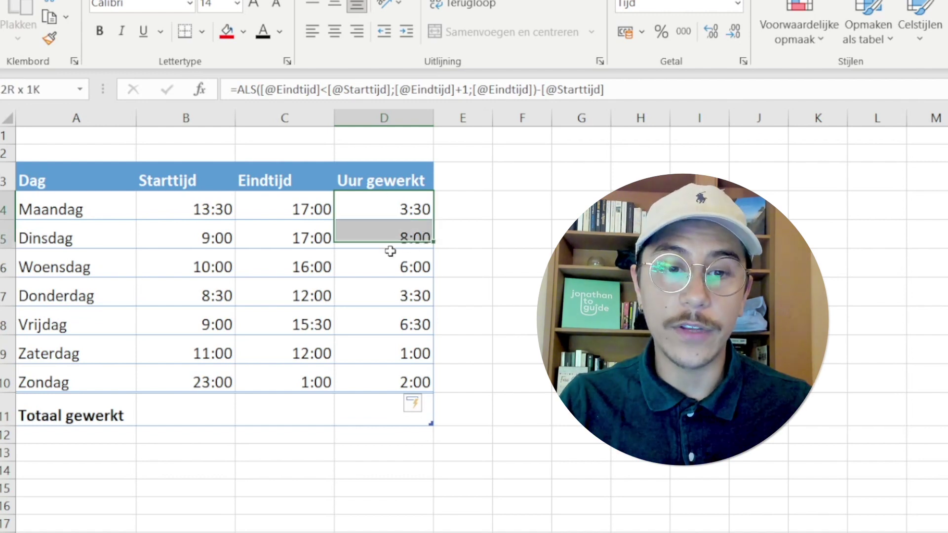
{"action": "left_click", "coordinate": [572, 352]}
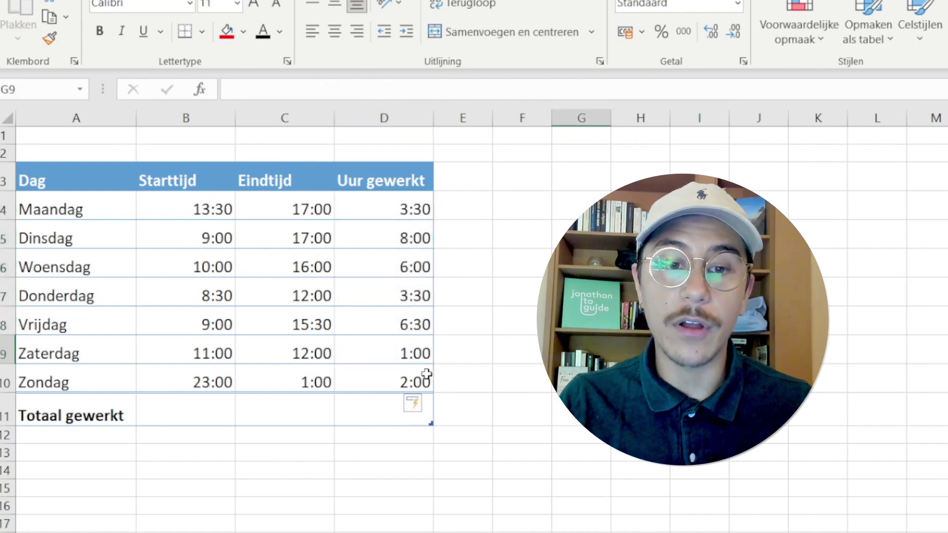
{"action": "left_click", "coordinate": [425, 378]}
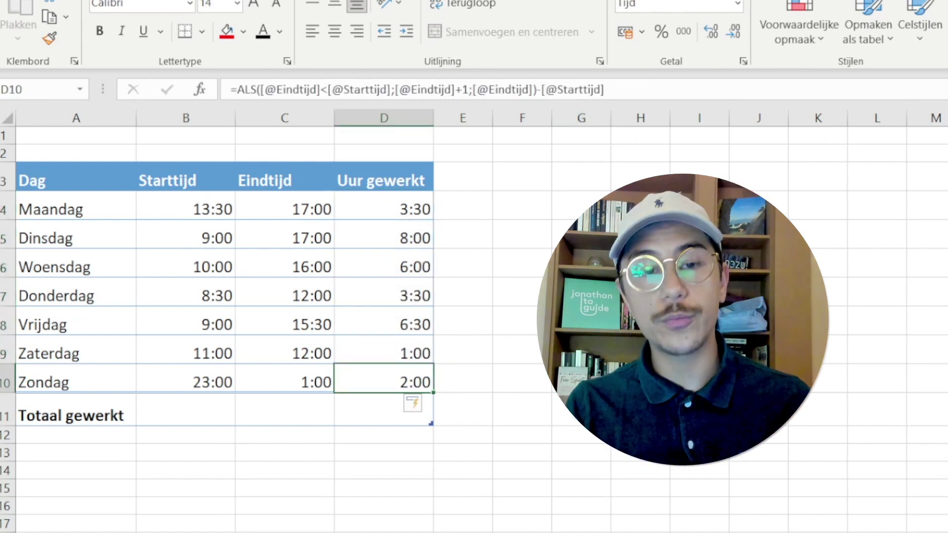
{"action": "left_click", "coordinate": [360, 418]}
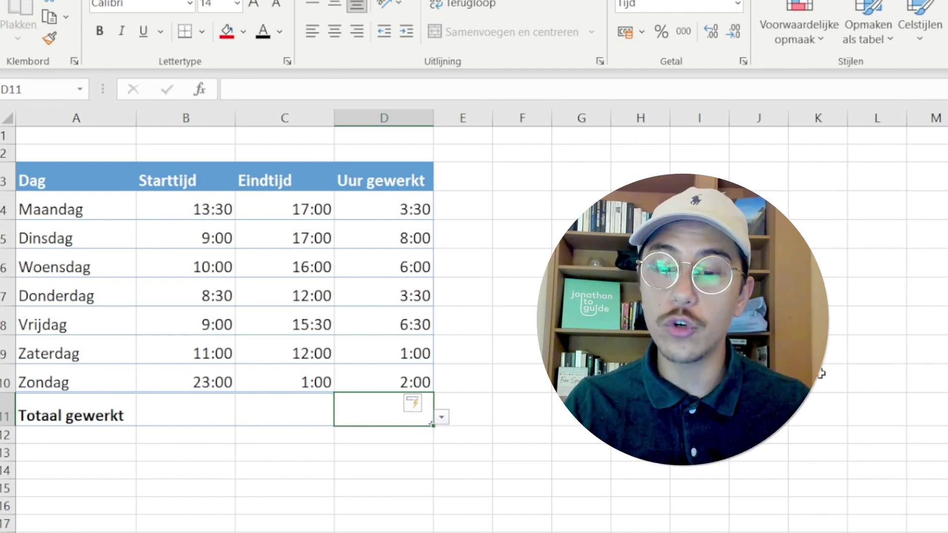
Enter =SOM(D4:D10) in D11 to total the Uur gewerkt column.
{"action": "type", "text": "="}
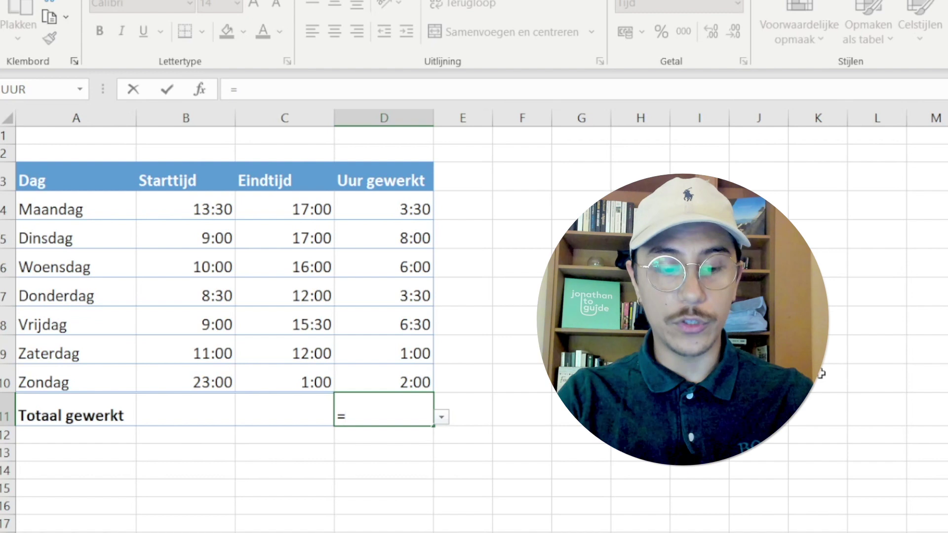
{"action": "type", "text": "SOM"}
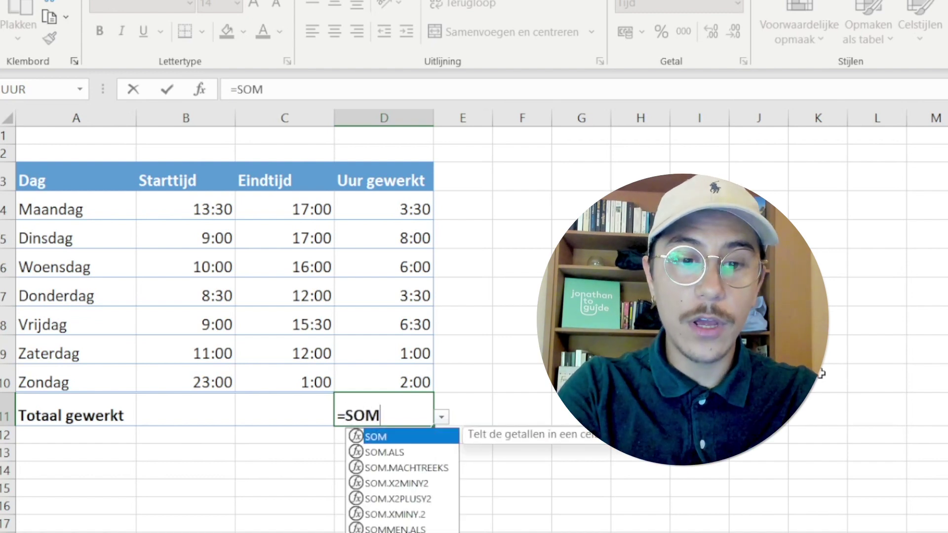
{"action": "type", "text": "("}
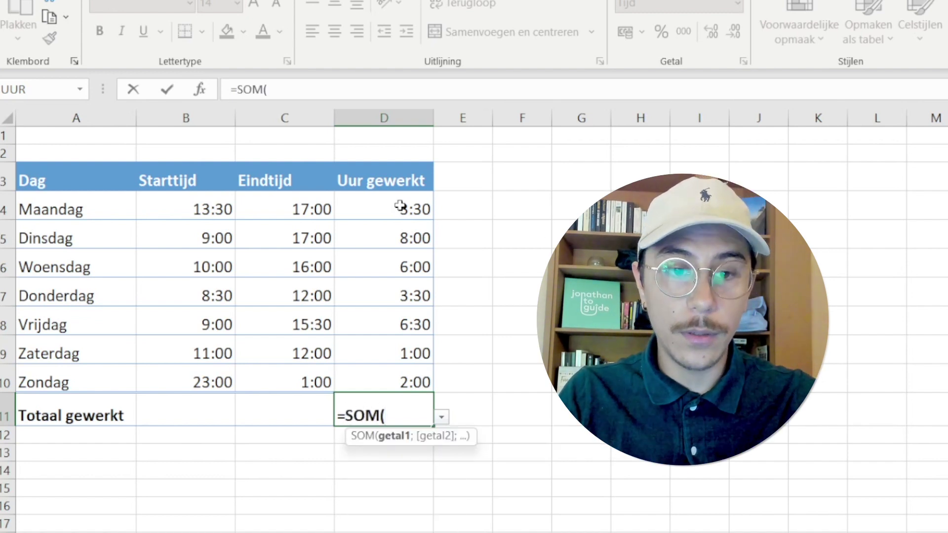
{"action": "left_click_drag", "start_coordinate": [402, 206], "coordinate": [402, 383]}
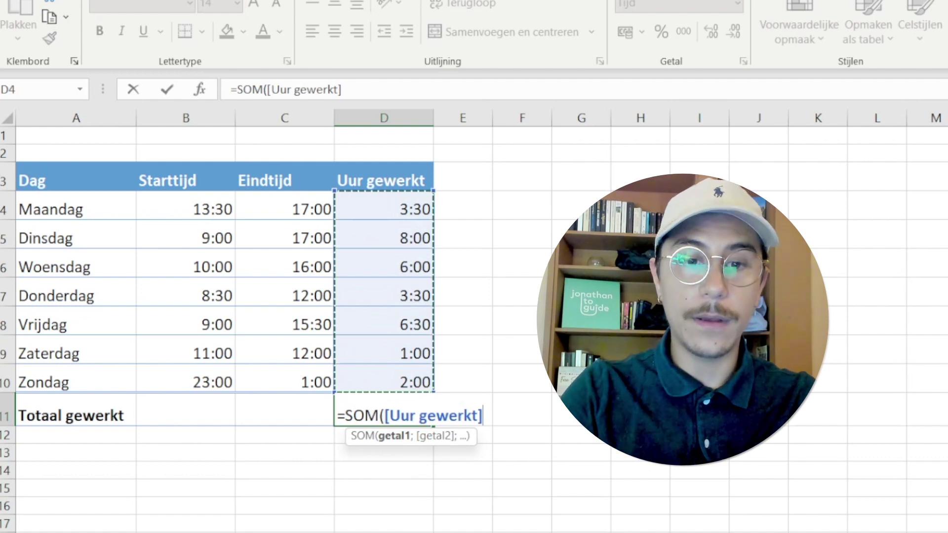
{"action": "type", "text": ")"}
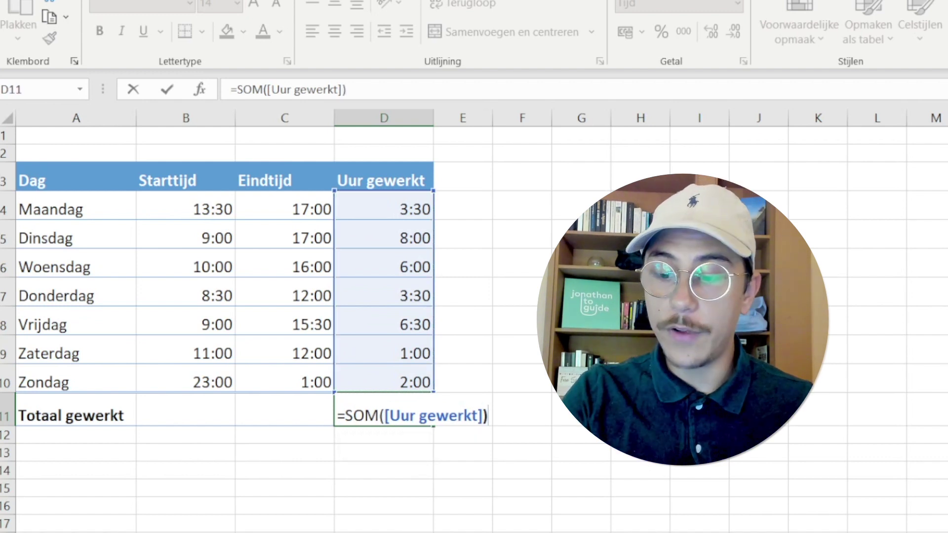
{"action": "key", "text": "Return"}
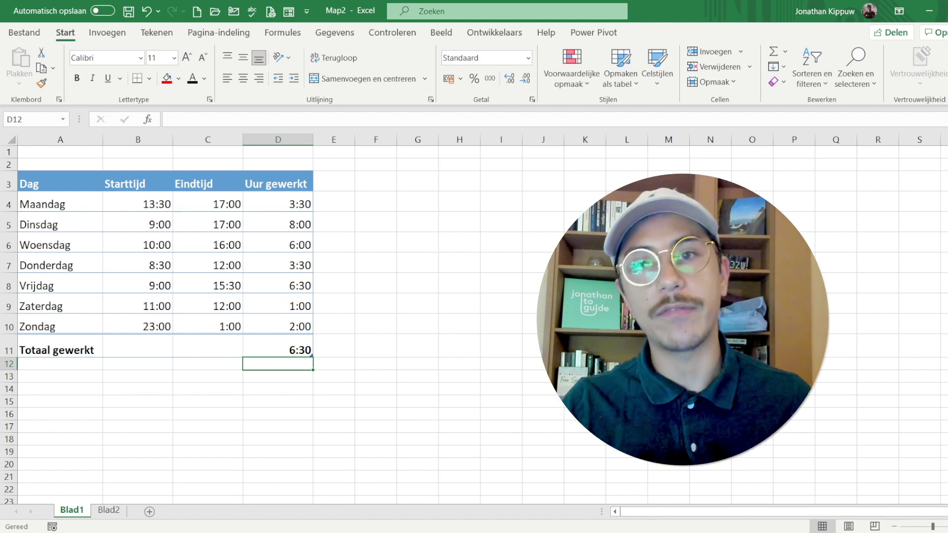
For the D11 total, choose the 37:30:55 elapsed-time type in Cellen opmaken, previewing 30:30:00.
{"action": "left_click", "coordinate": [309, 348]}
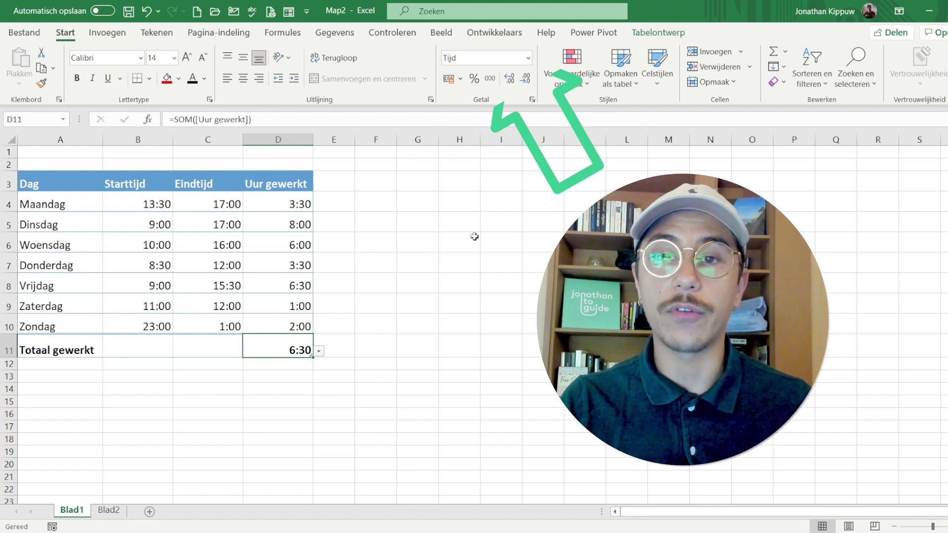
{"action": "left_click", "coordinate": [532, 100]}
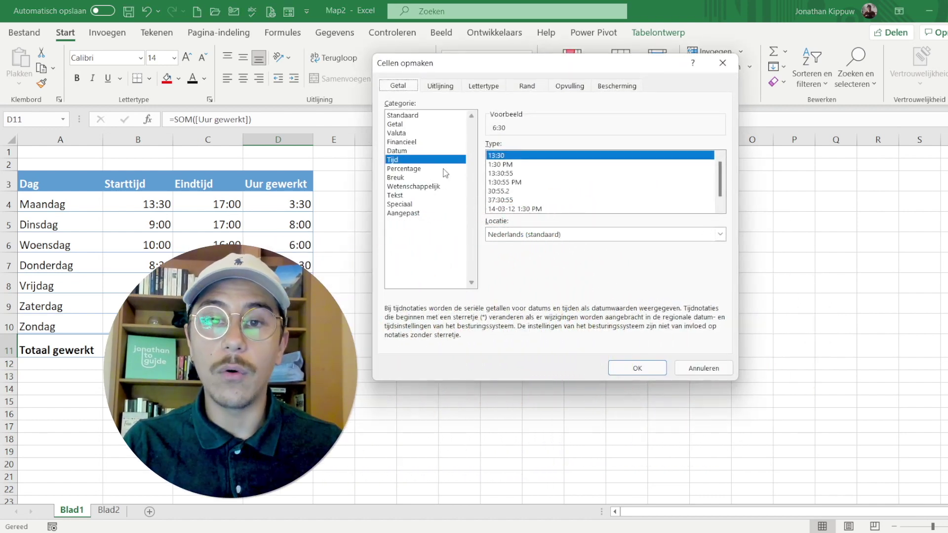
{"action": "left_click", "coordinate": [517, 173]}
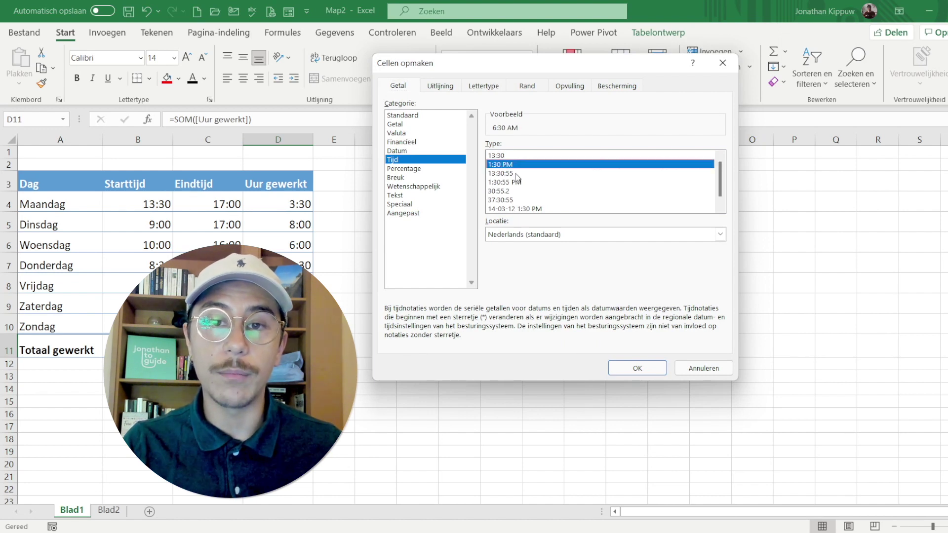
{"action": "left_click", "coordinate": [518, 182]}
{"action": "left_click", "coordinate": [517, 192]}
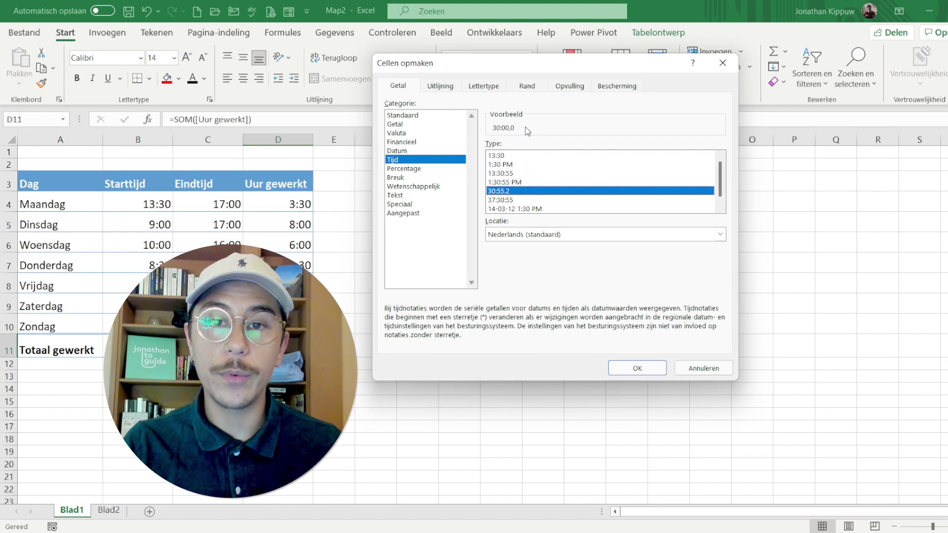
{"action": "left_click", "coordinate": [511, 201]}
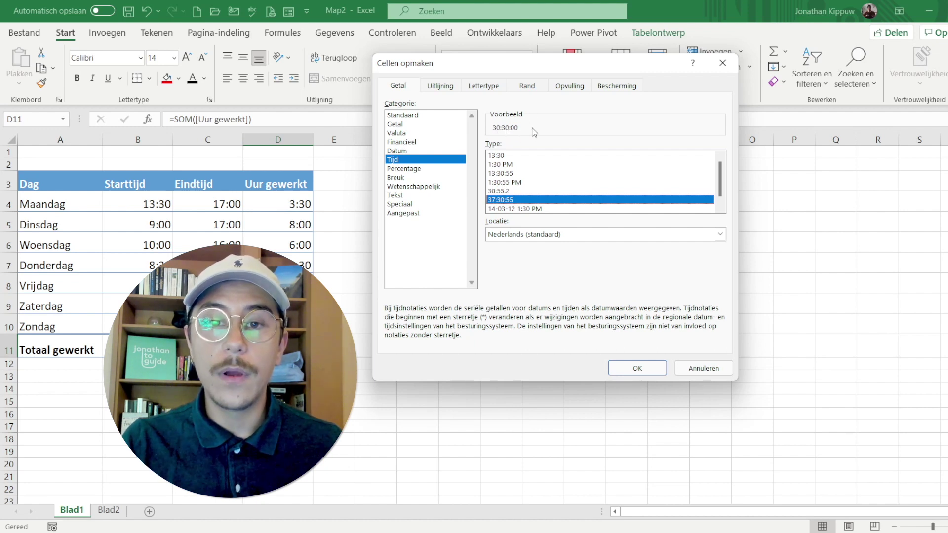
{"action": "scroll", "coordinate": [542, 200], "scroll_direction": "down", "scroll_amount": 1}
{"action": "scroll", "coordinate": [542, 200], "scroll_direction": "up", "scroll_amount": 1}
{"action": "scroll", "coordinate": [543, 200], "scroll_direction": "down", "scroll_amount": 1}
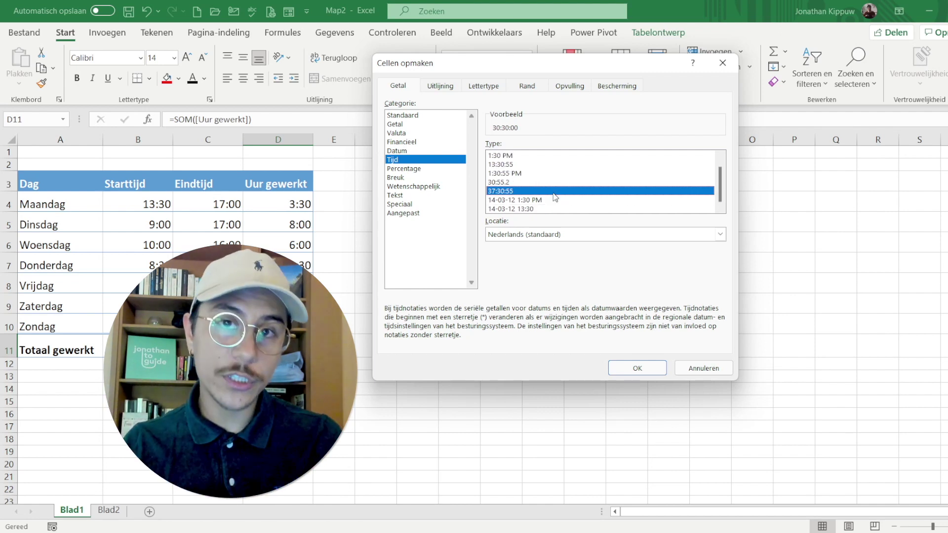
Under the Aangepast category, replace the existing format code with [u]:mm.
{"action": "left_click", "coordinate": [404, 216]}
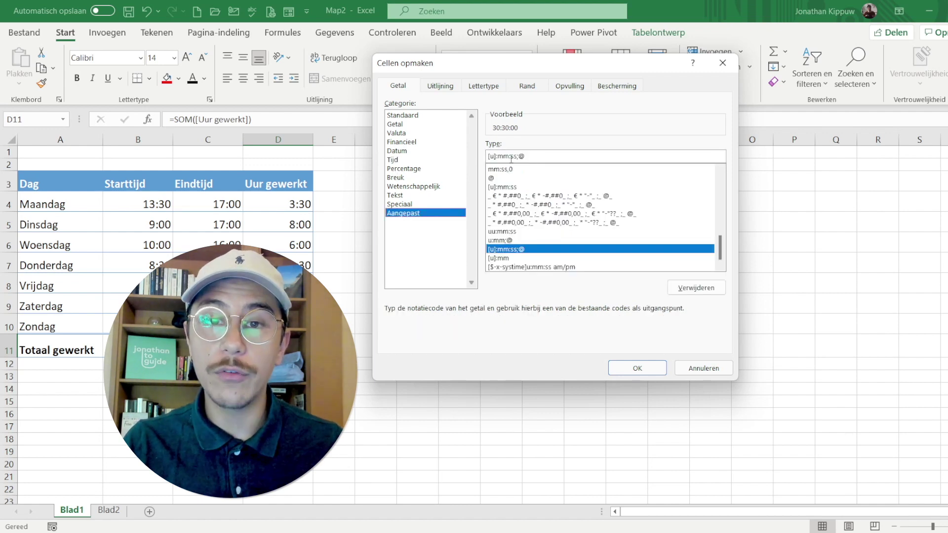
{"action": "left_click_drag", "start_coordinate": [526, 156], "coordinate": [488, 156]}
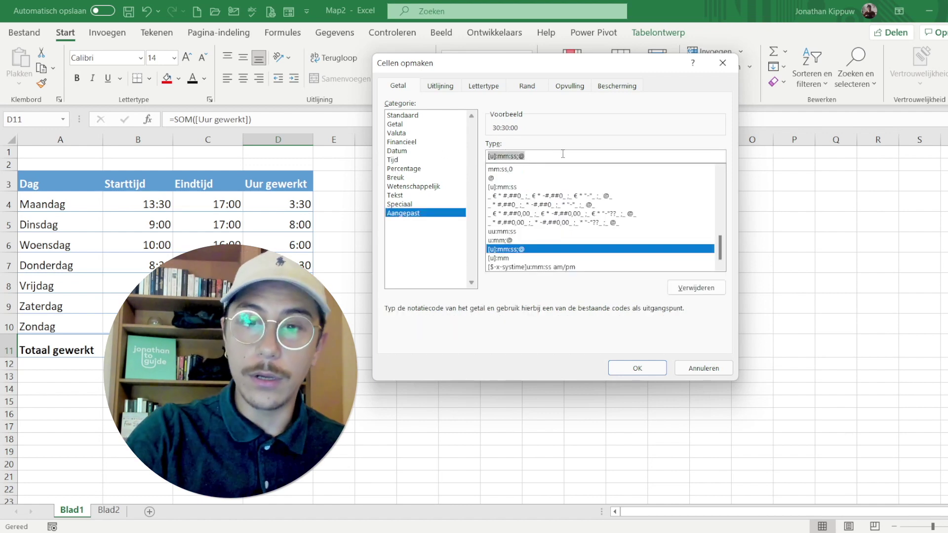
{"action": "key", "text": "BackSpace"}
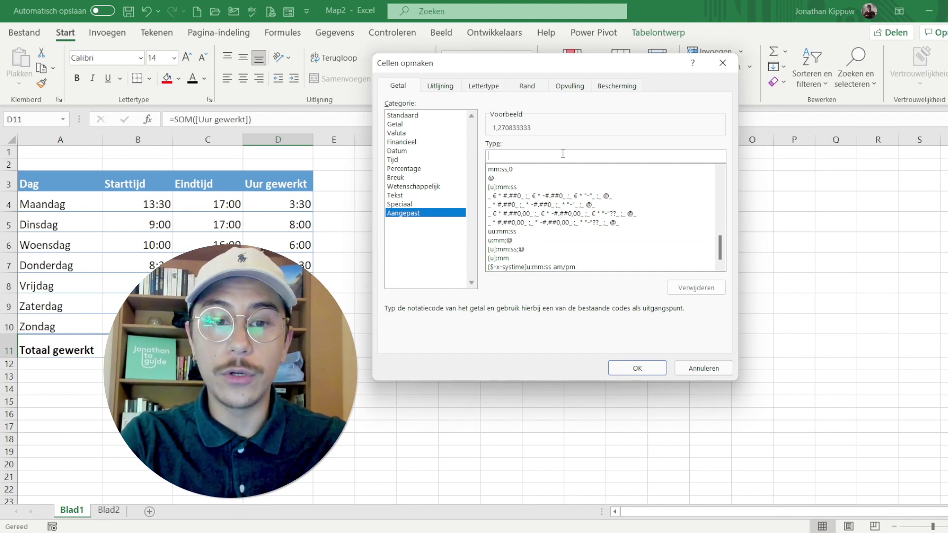
{"action": "type", "text": "uu"}
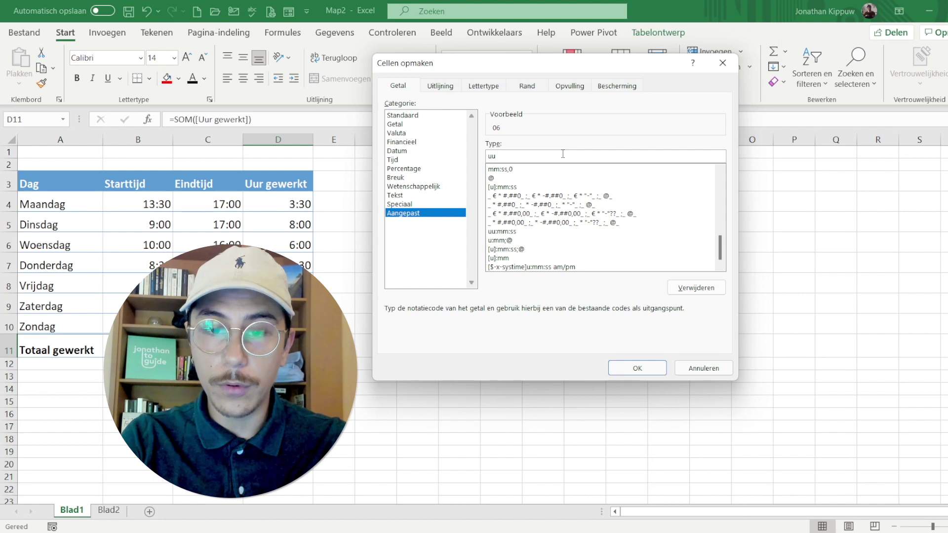
{"action": "type", "text": ":"}
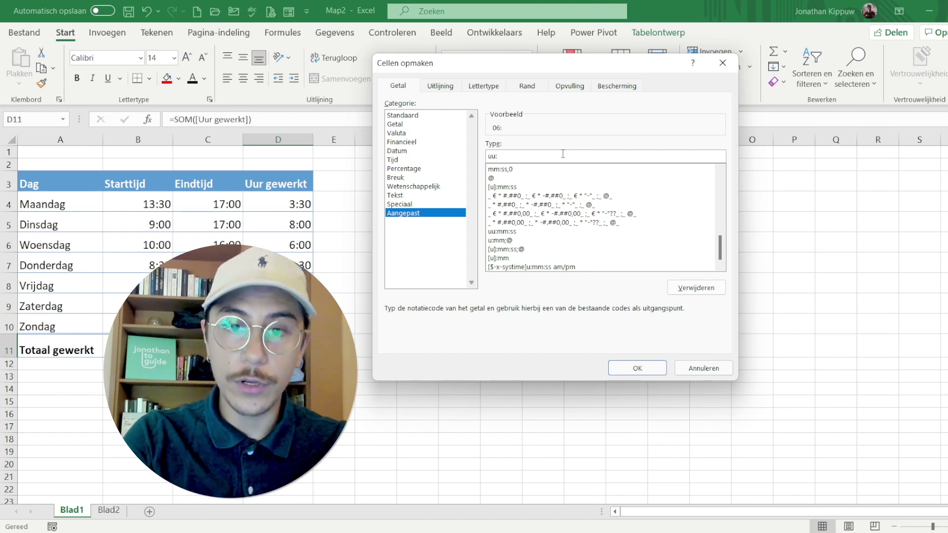
{"action": "type", "text": "mm"}
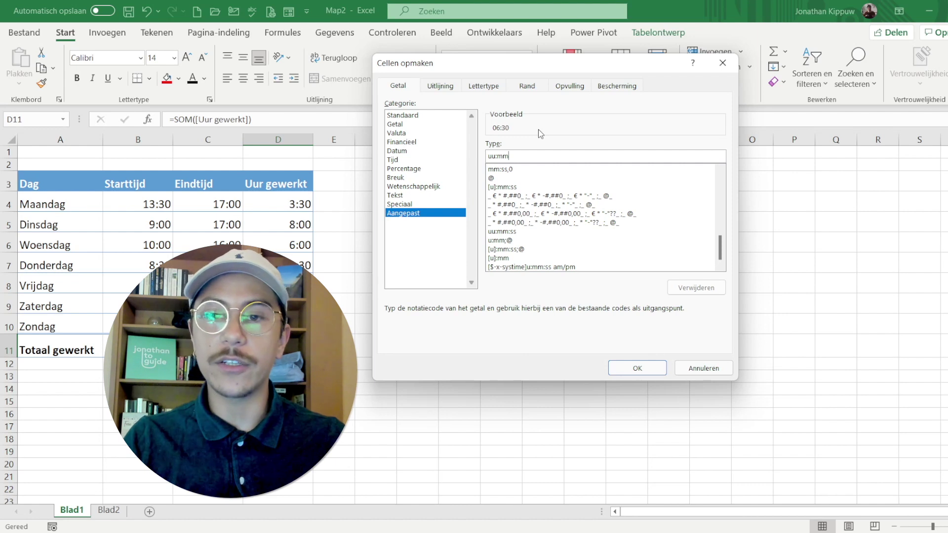
{"action": "left_click", "coordinate": [497, 156]}
{"action": "key", "text": "BackSpace"}
{"action": "key", "text": "BackSpace"}
{"action": "type", "text": "["}
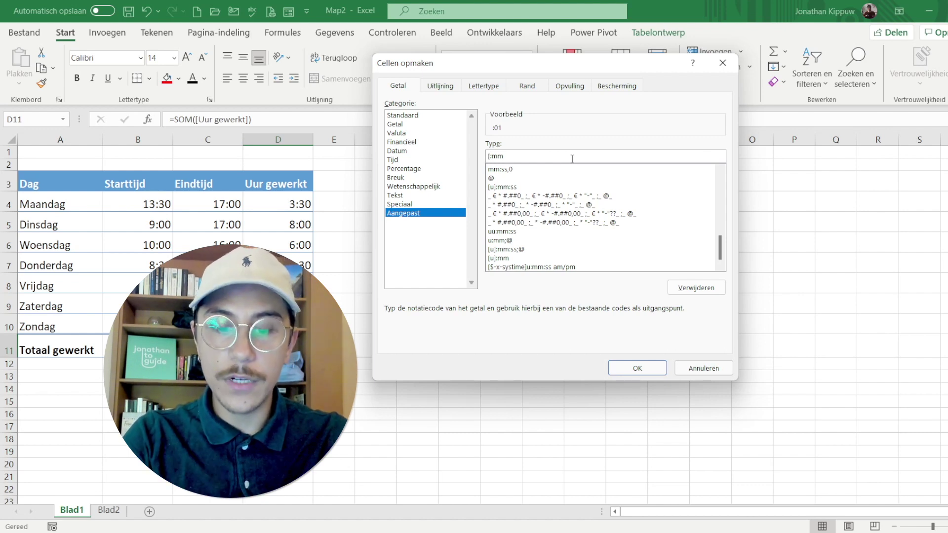
{"action": "type", "text": "u"}
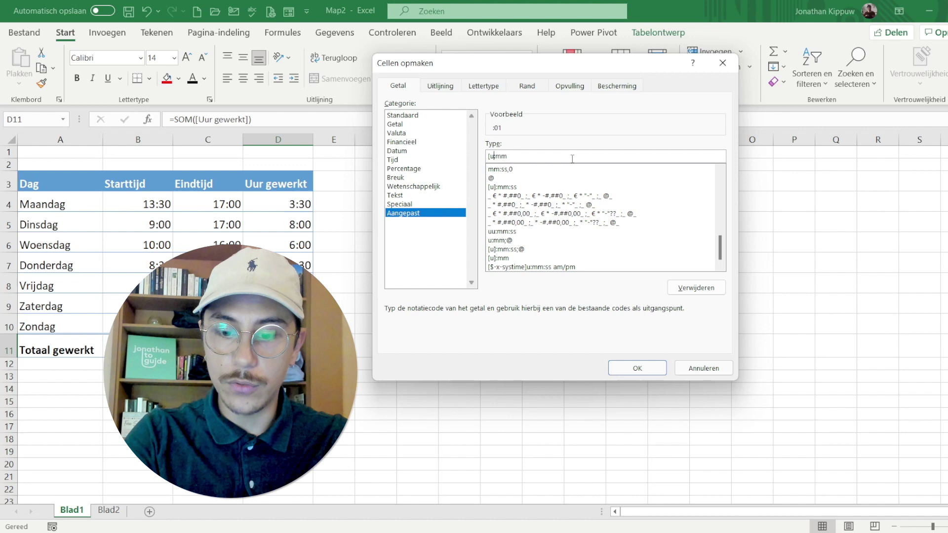
{"action": "type", "text": "]"}
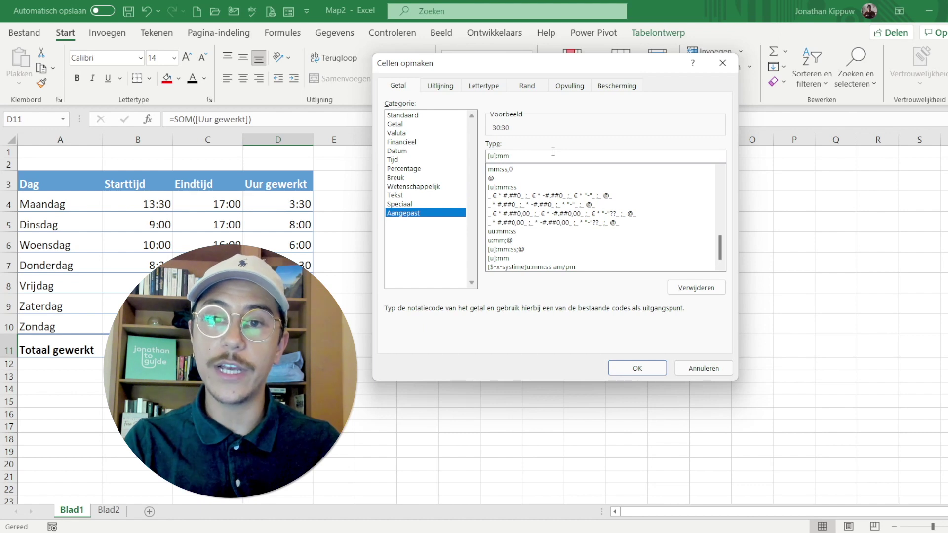
Apply the [u]:mm format with OK and reselect D11 to check the 30:30 total.
{"action": "left_click", "coordinate": [637, 369]}
{"action": "left_click", "coordinate": [340, 389]}
{"action": "left_click", "coordinate": [278, 350]}
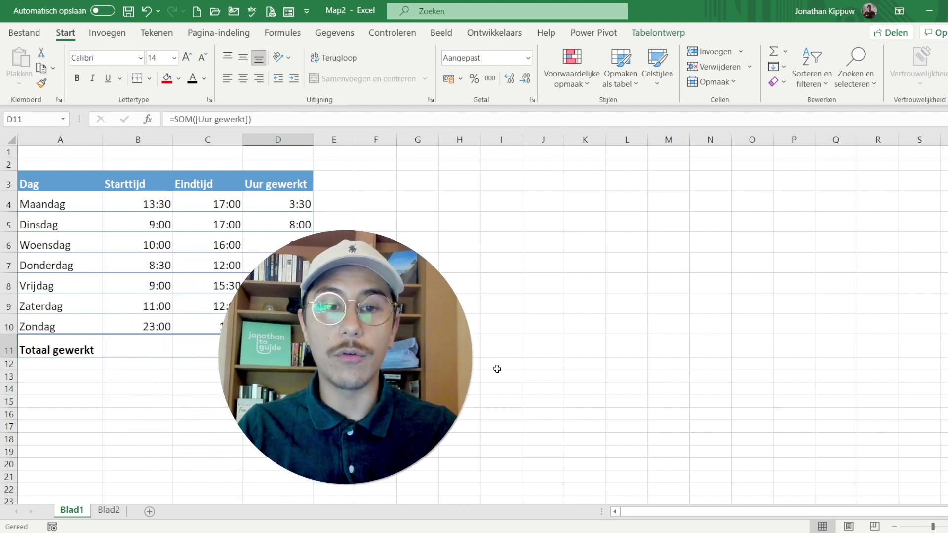